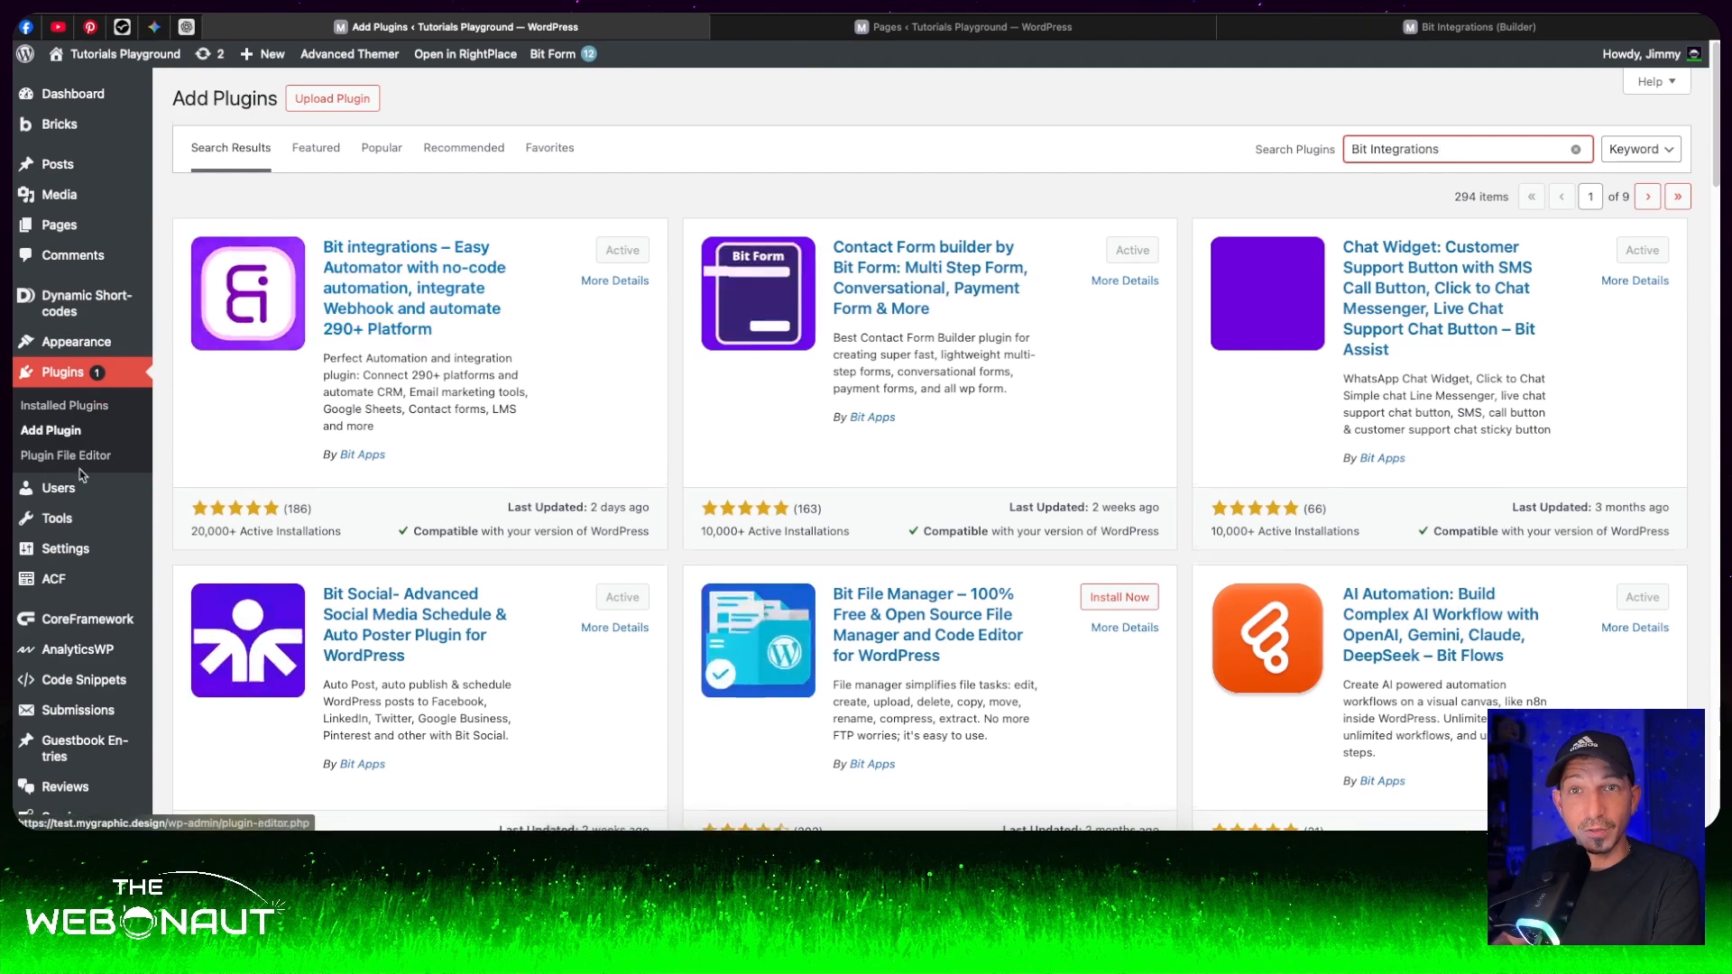
- Open Bit Integrations Pro in the WordPress admin and create a new integration with Bricksforge as its trigger
{"action": "scroll", "coordinate": [162, 478], "scroll_direction": "down", "scroll_amount": 8}
{"action": "mouse_move", "coordinate": [68, 741]}
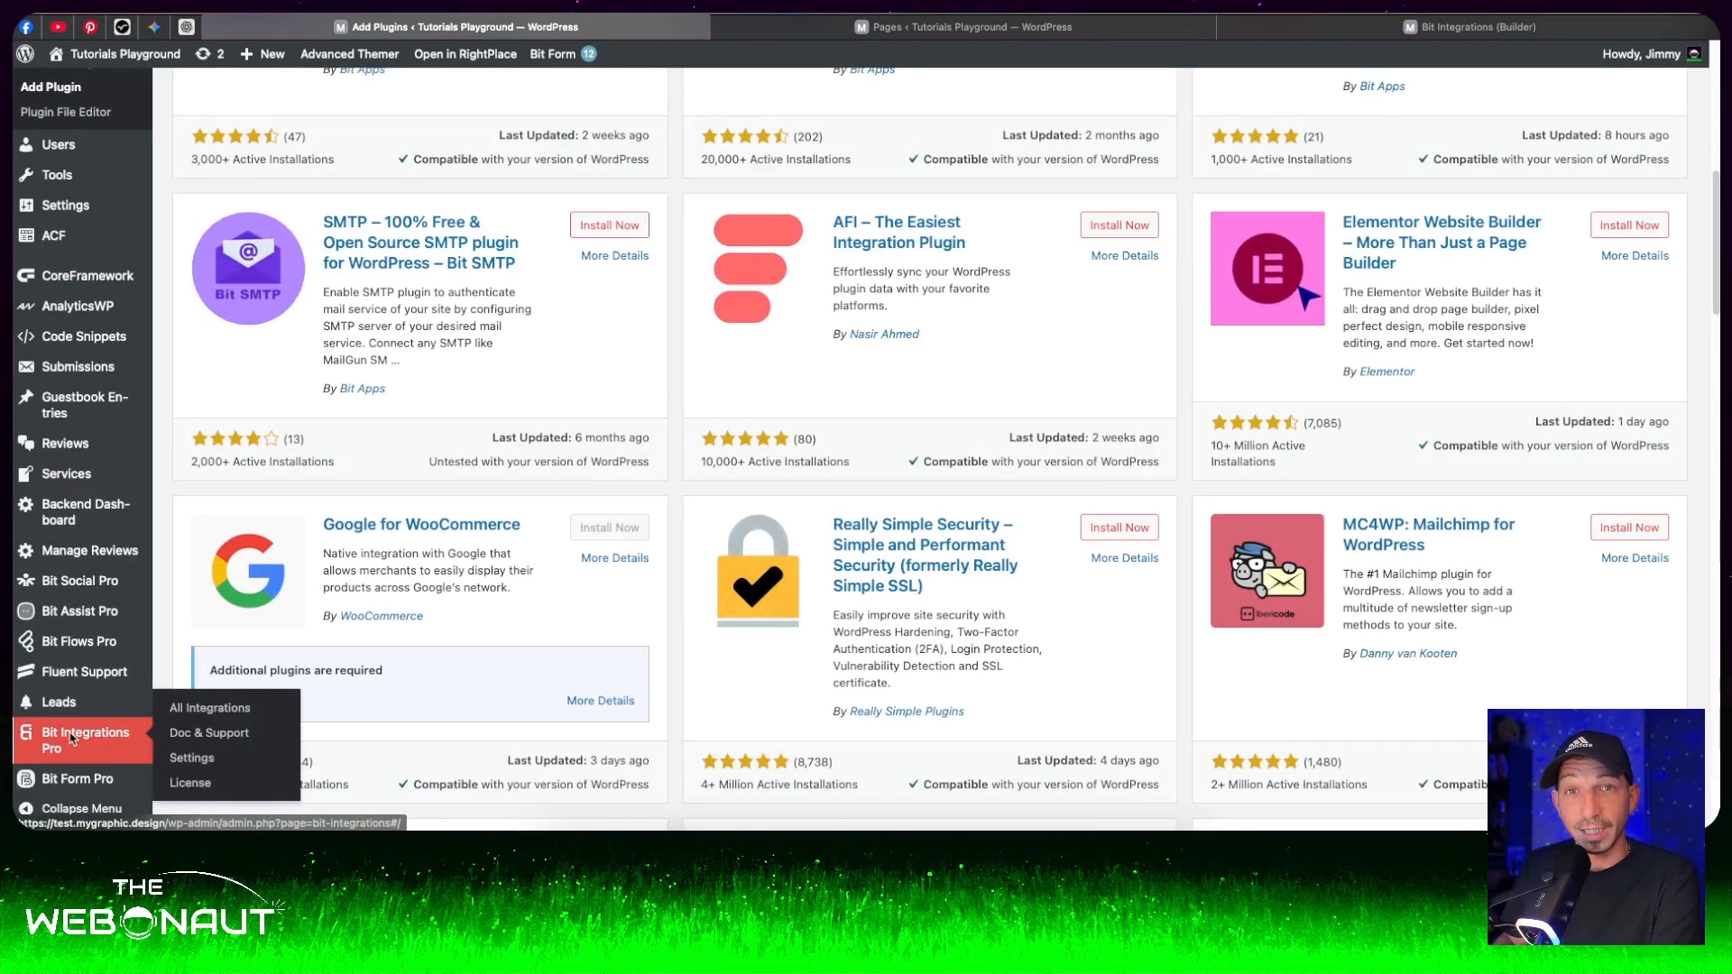
{"action": "left_click", "coordinate": [71, 738]}
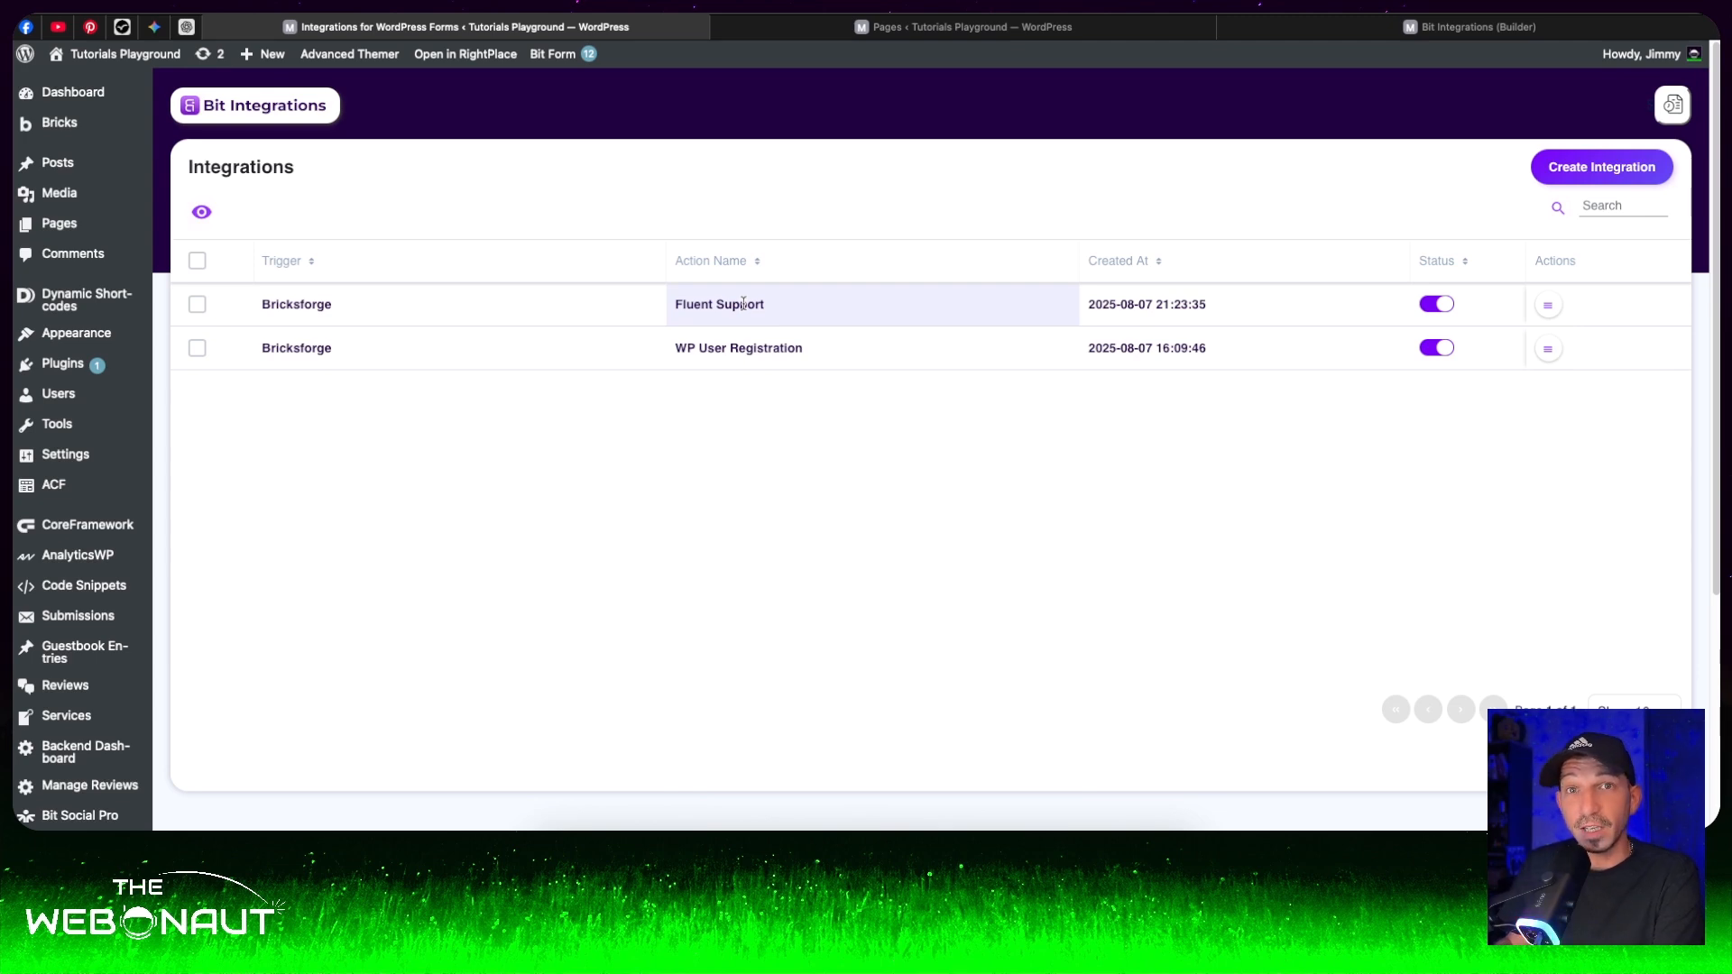
{"action": "left_click", "coordinate": [1581, 174]}
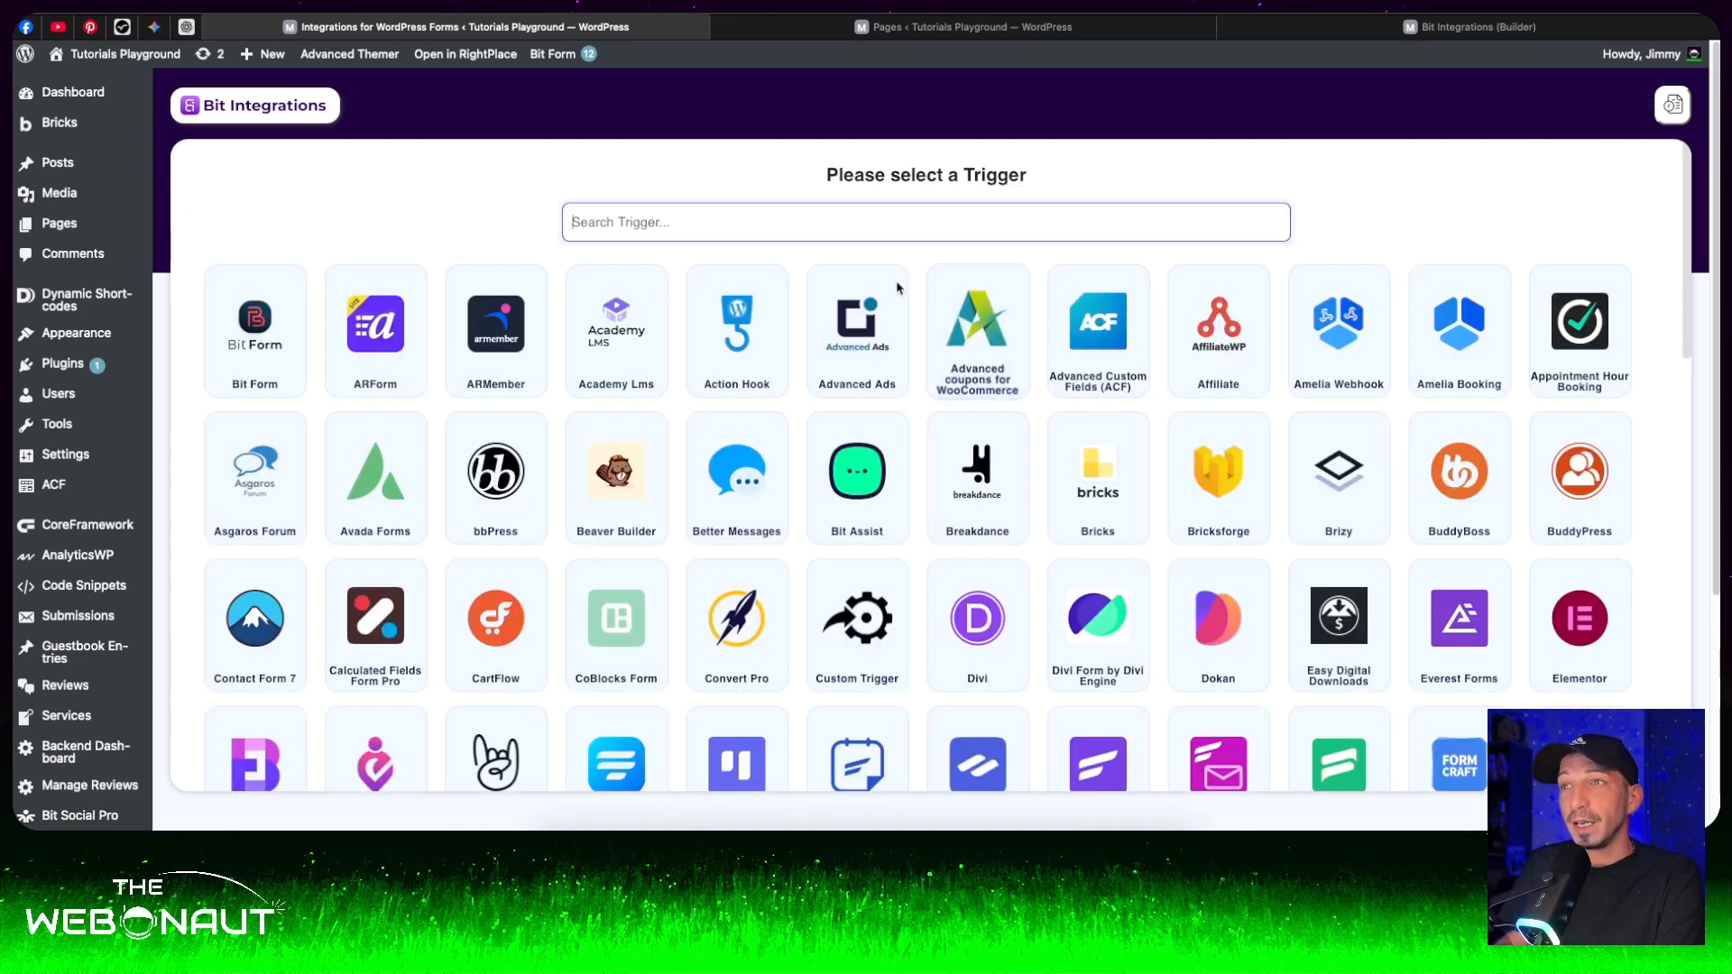
{"action": "left_click", "coordinate": [1207, 472]}
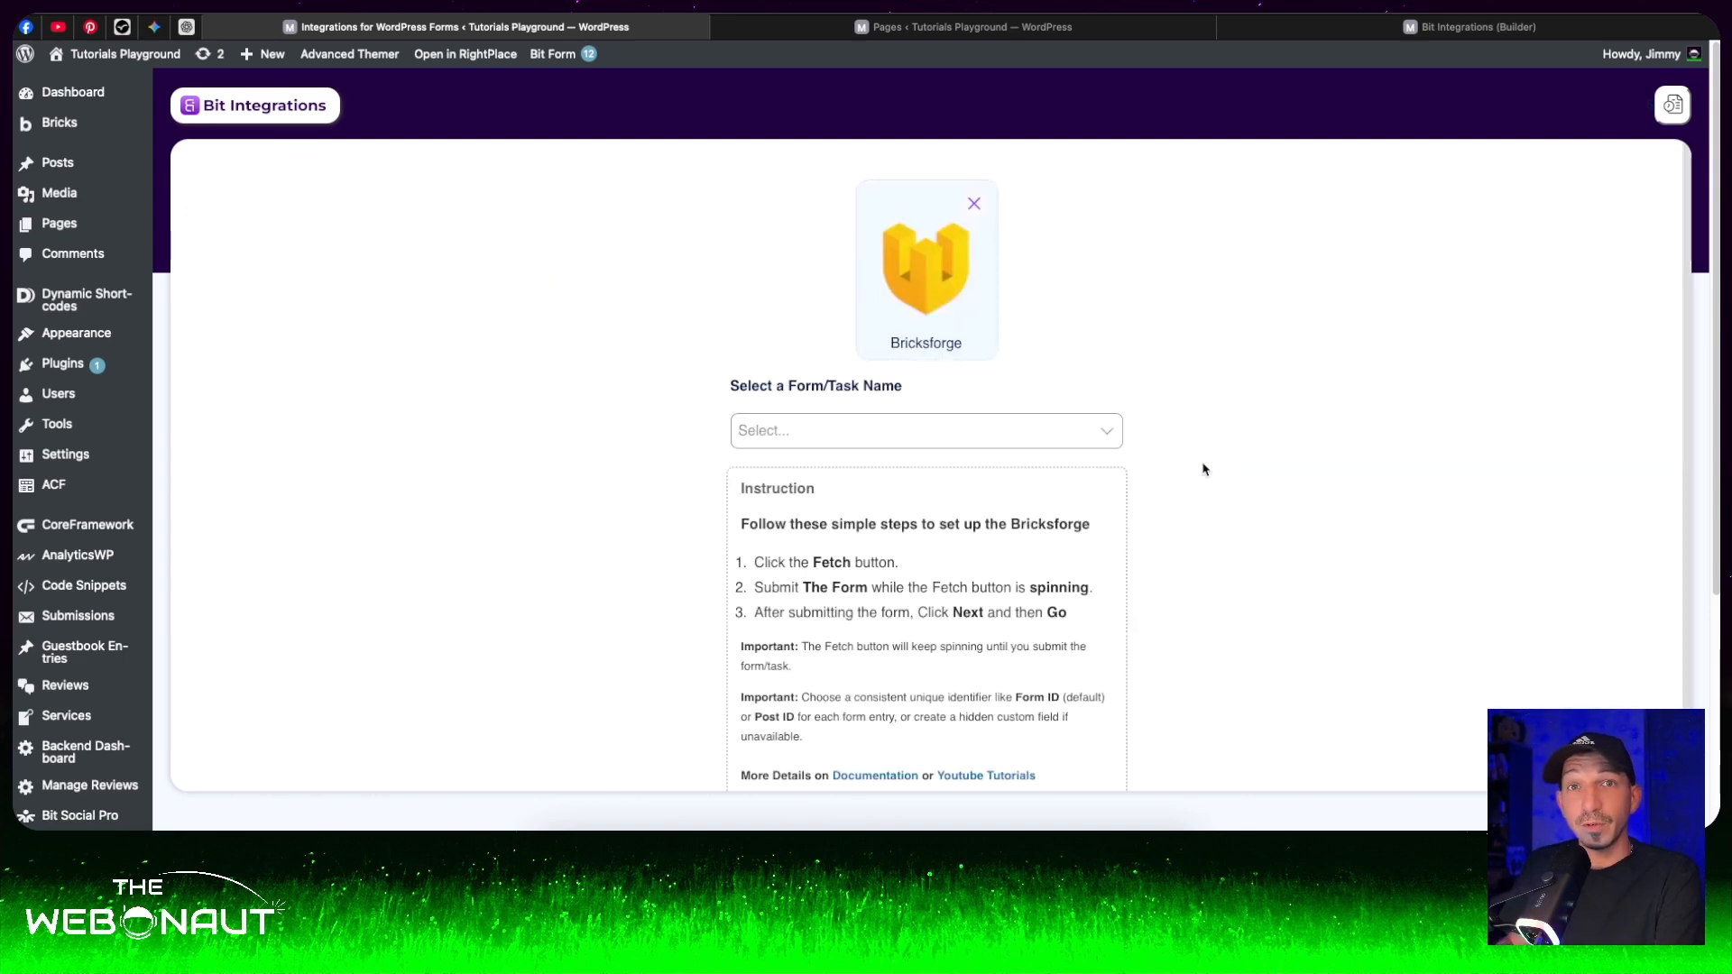
- Set the Bricksforge trigger's task to Form Submission and start fetching the form data
{"action": "left_click", "coordinate": [1074, 428]}
{"action": "left_click", "coordinate": [1038, 470]}
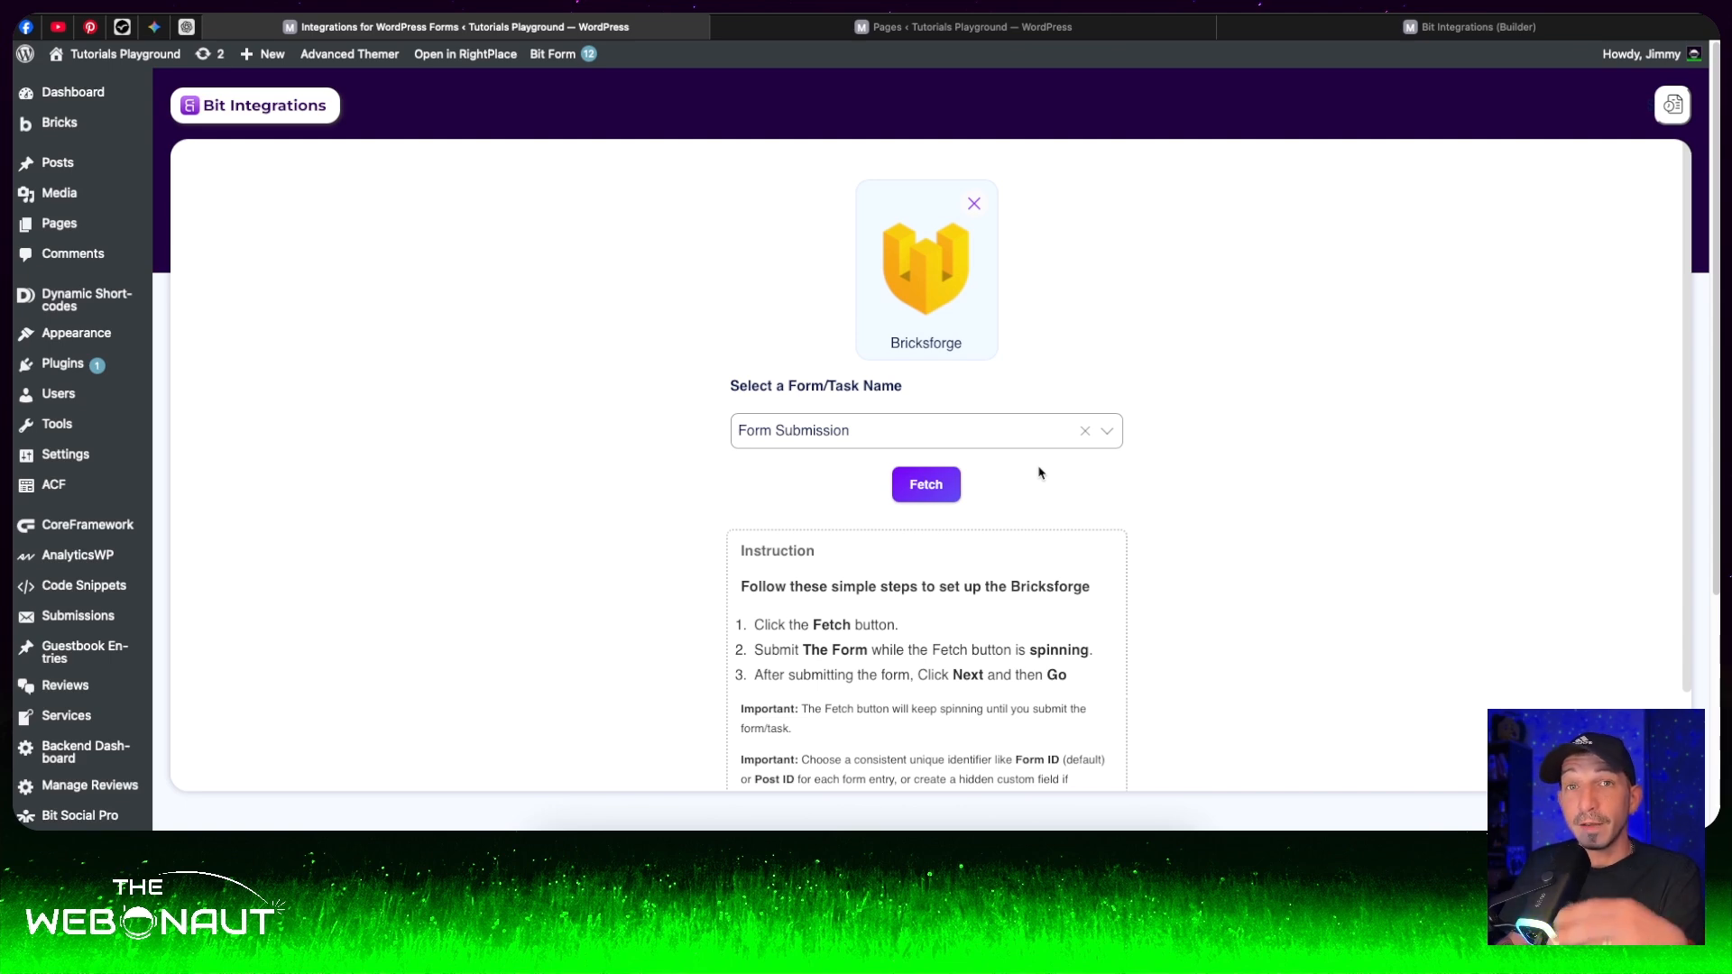
{"action": "left_click", "coordinate": [929, 485]}
- On the site's form page, submit a test entry with a first name, last name, e-mail, subject "I have a problem" and description "lalala"
{"action": "left_click", "coordinate": [1501, 31]}
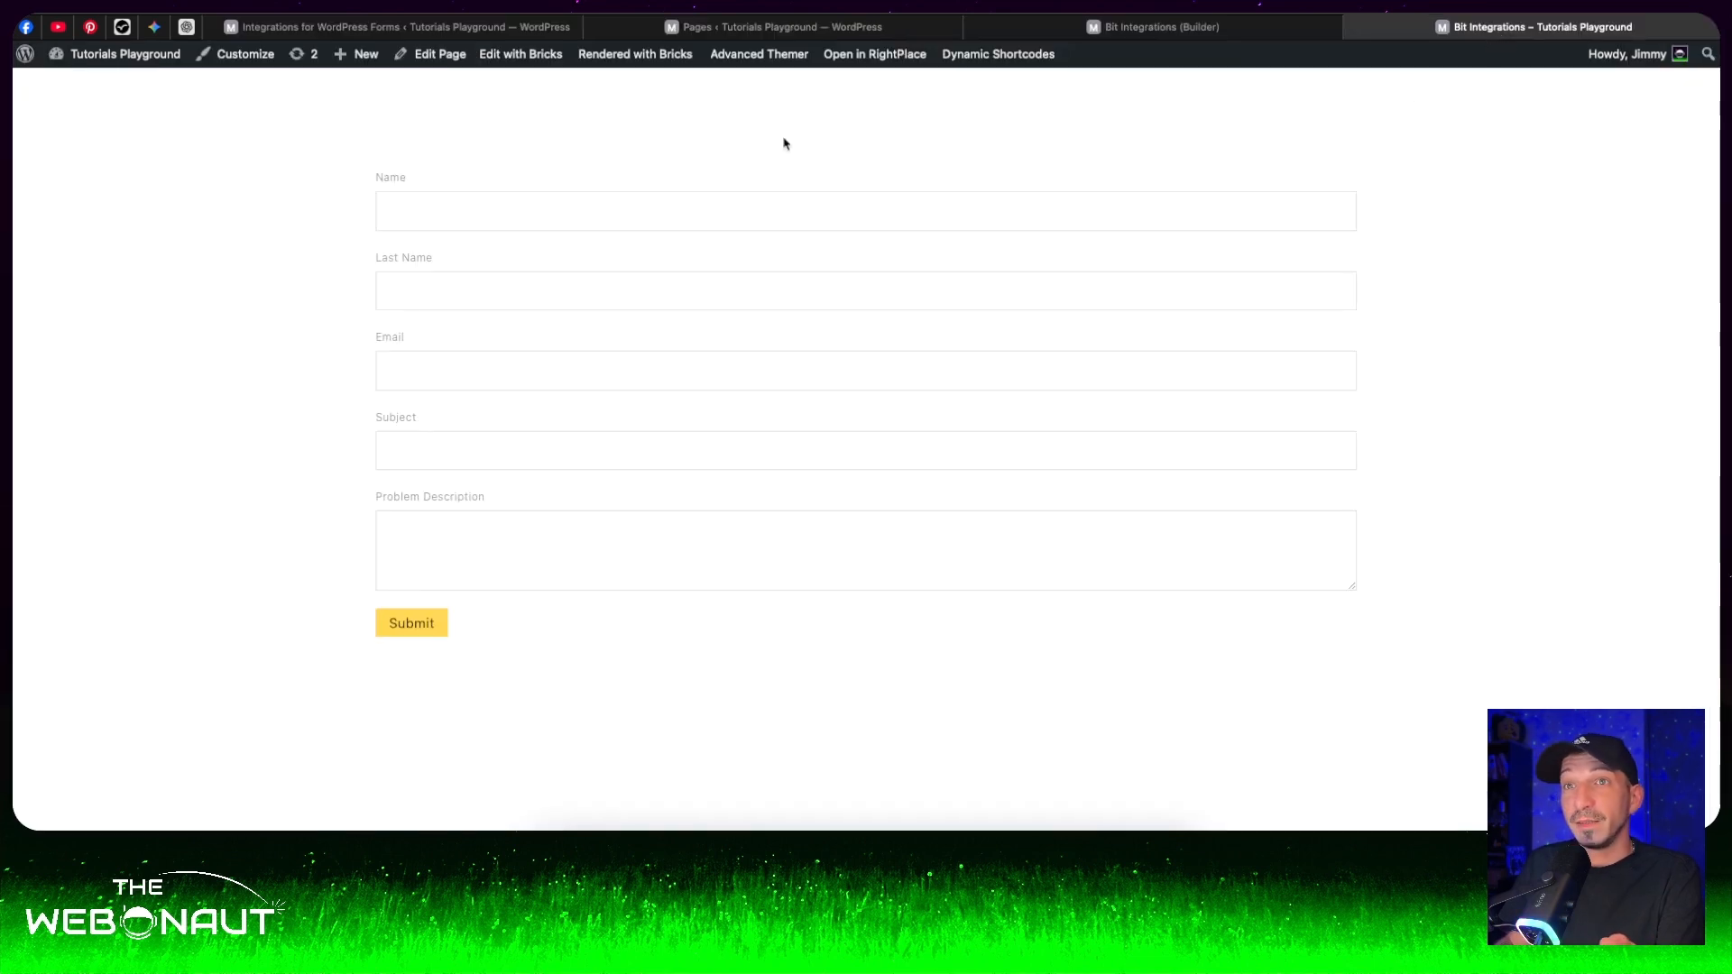
{"action": "left_click", "coordinate": [560, 219]}
{"action": "type", "text": "Jimmy"}
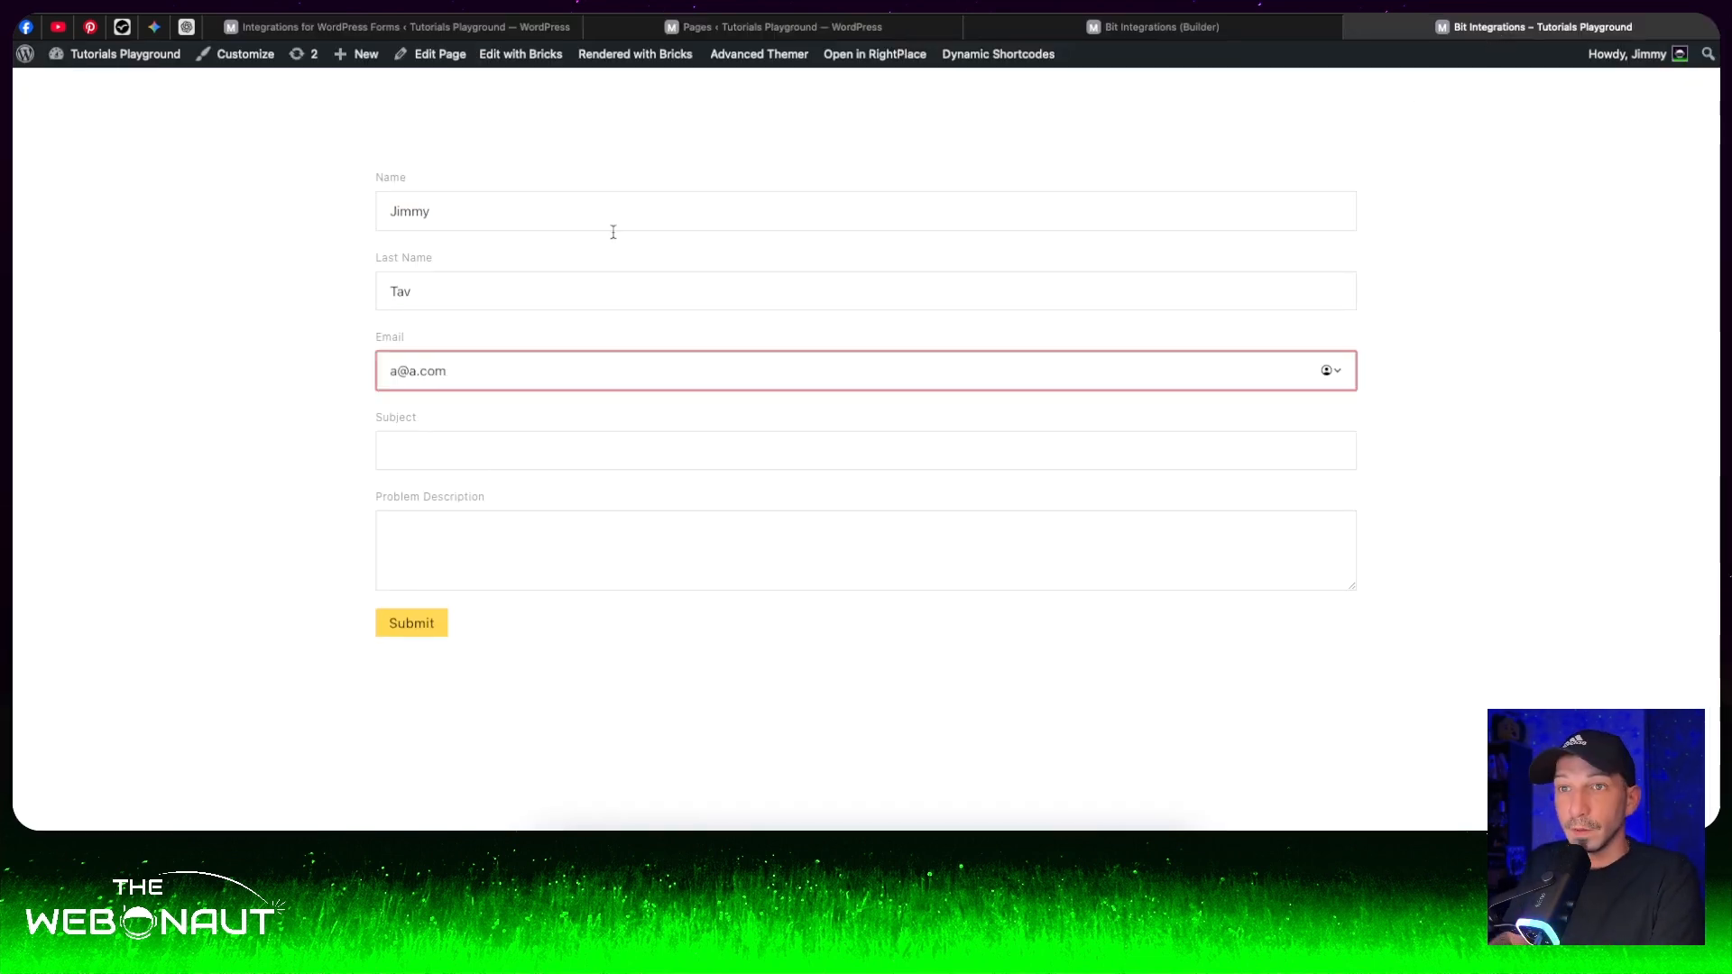
{"action": "left_click", "coordinate": [498, 452]}
{"action": "type", "text": "I have a problem"}
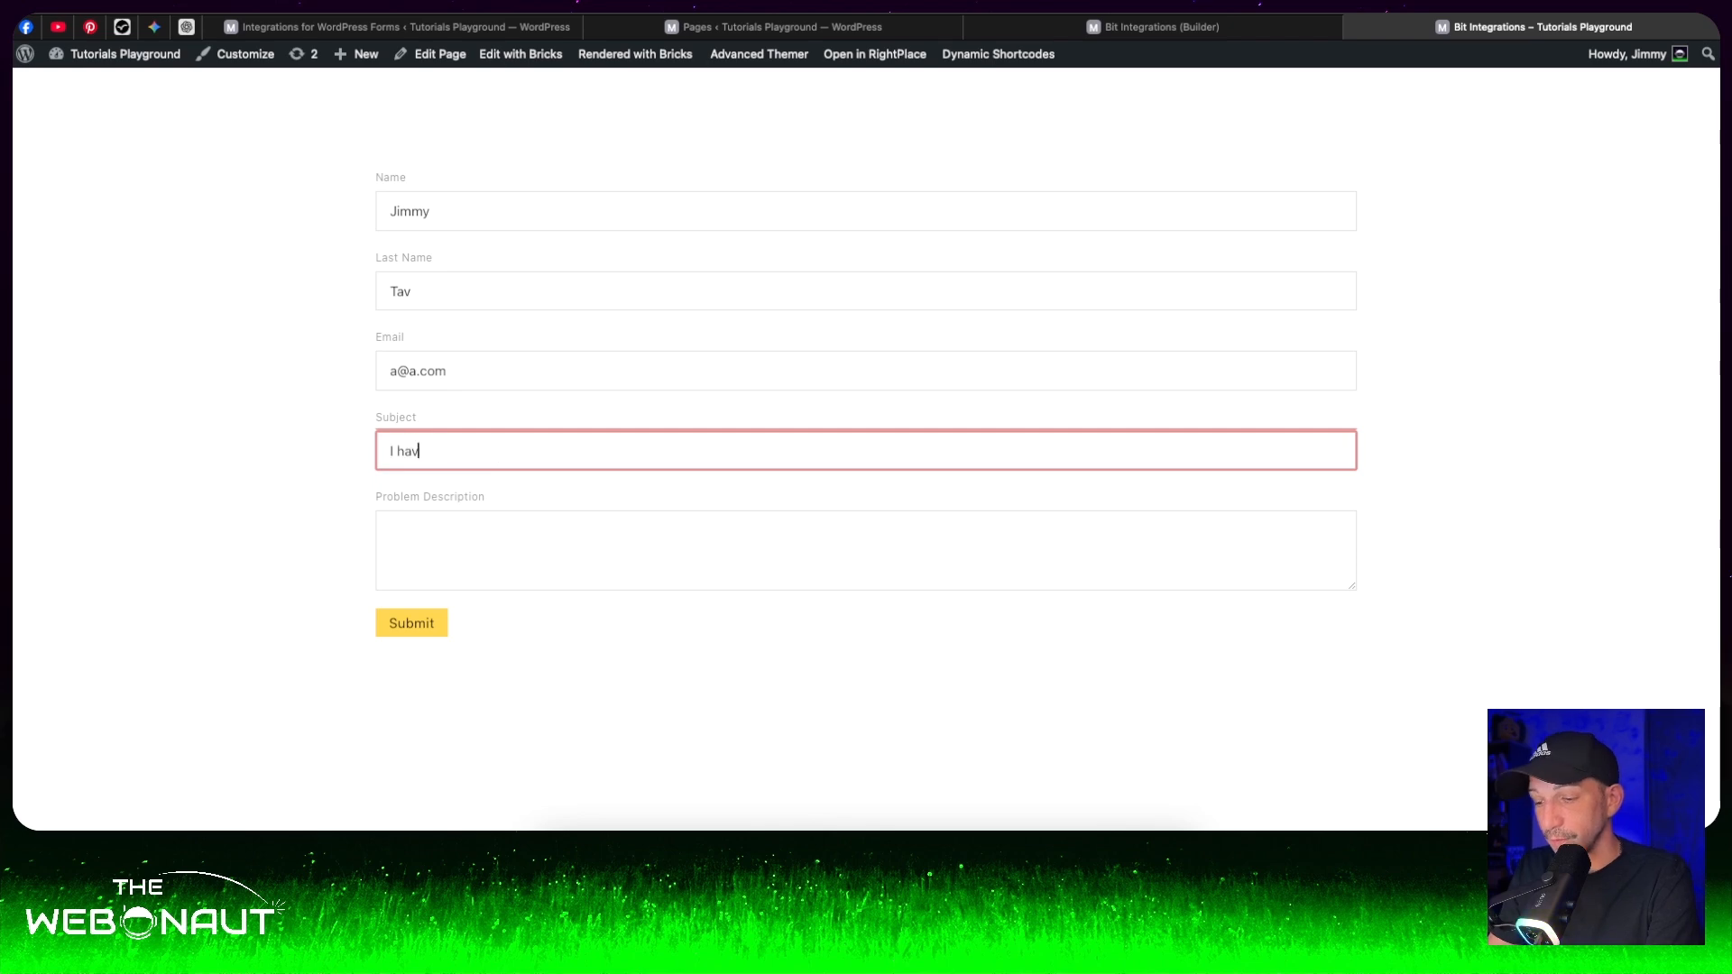
{"action": "left_click", "coordinate": [473, 530]}
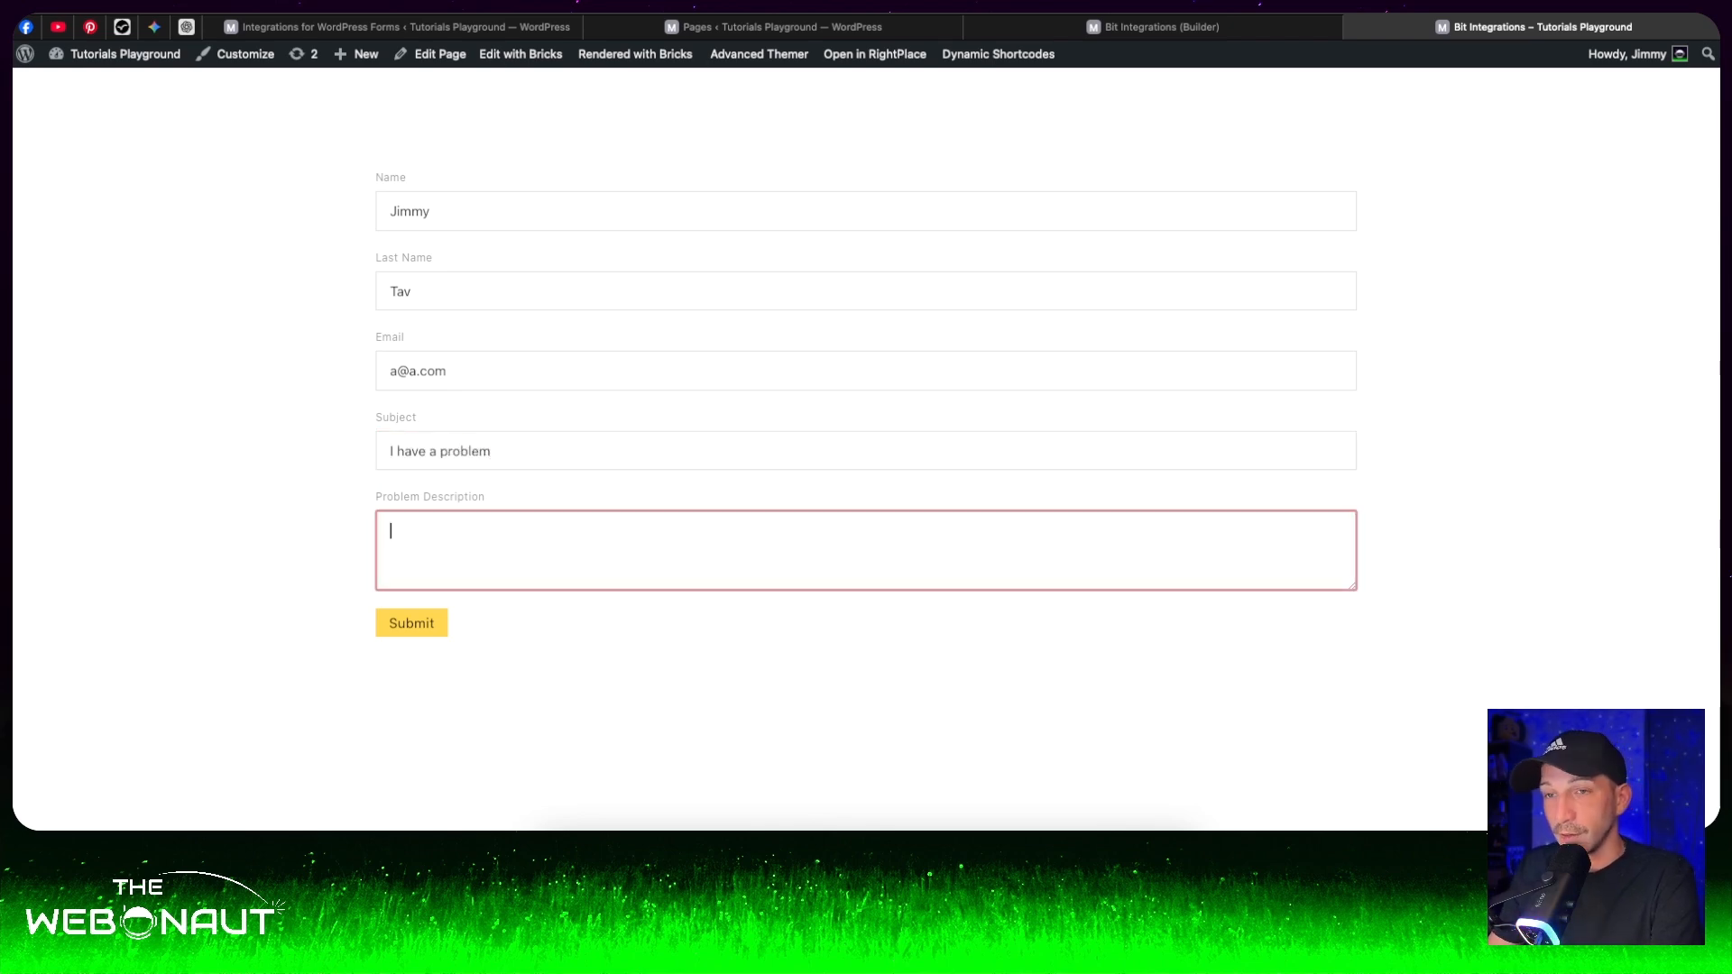
{"action": "type", "text": "lalala"}
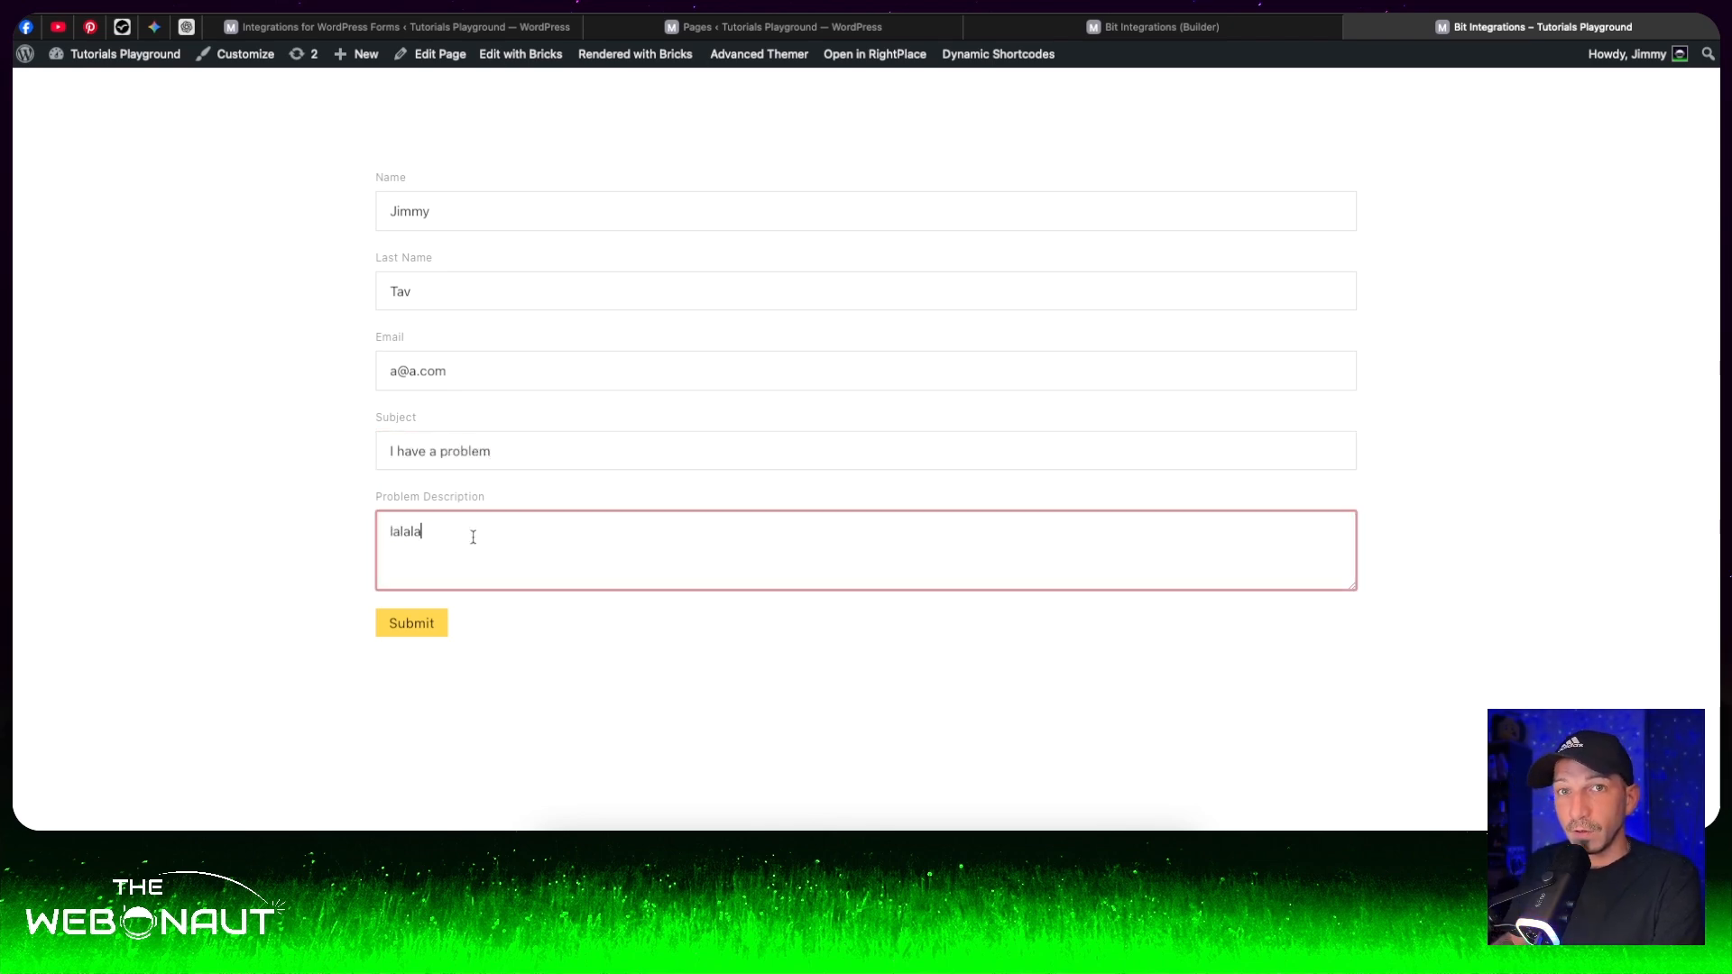
{"action": "left_click", "coordinate": [427, 631]}
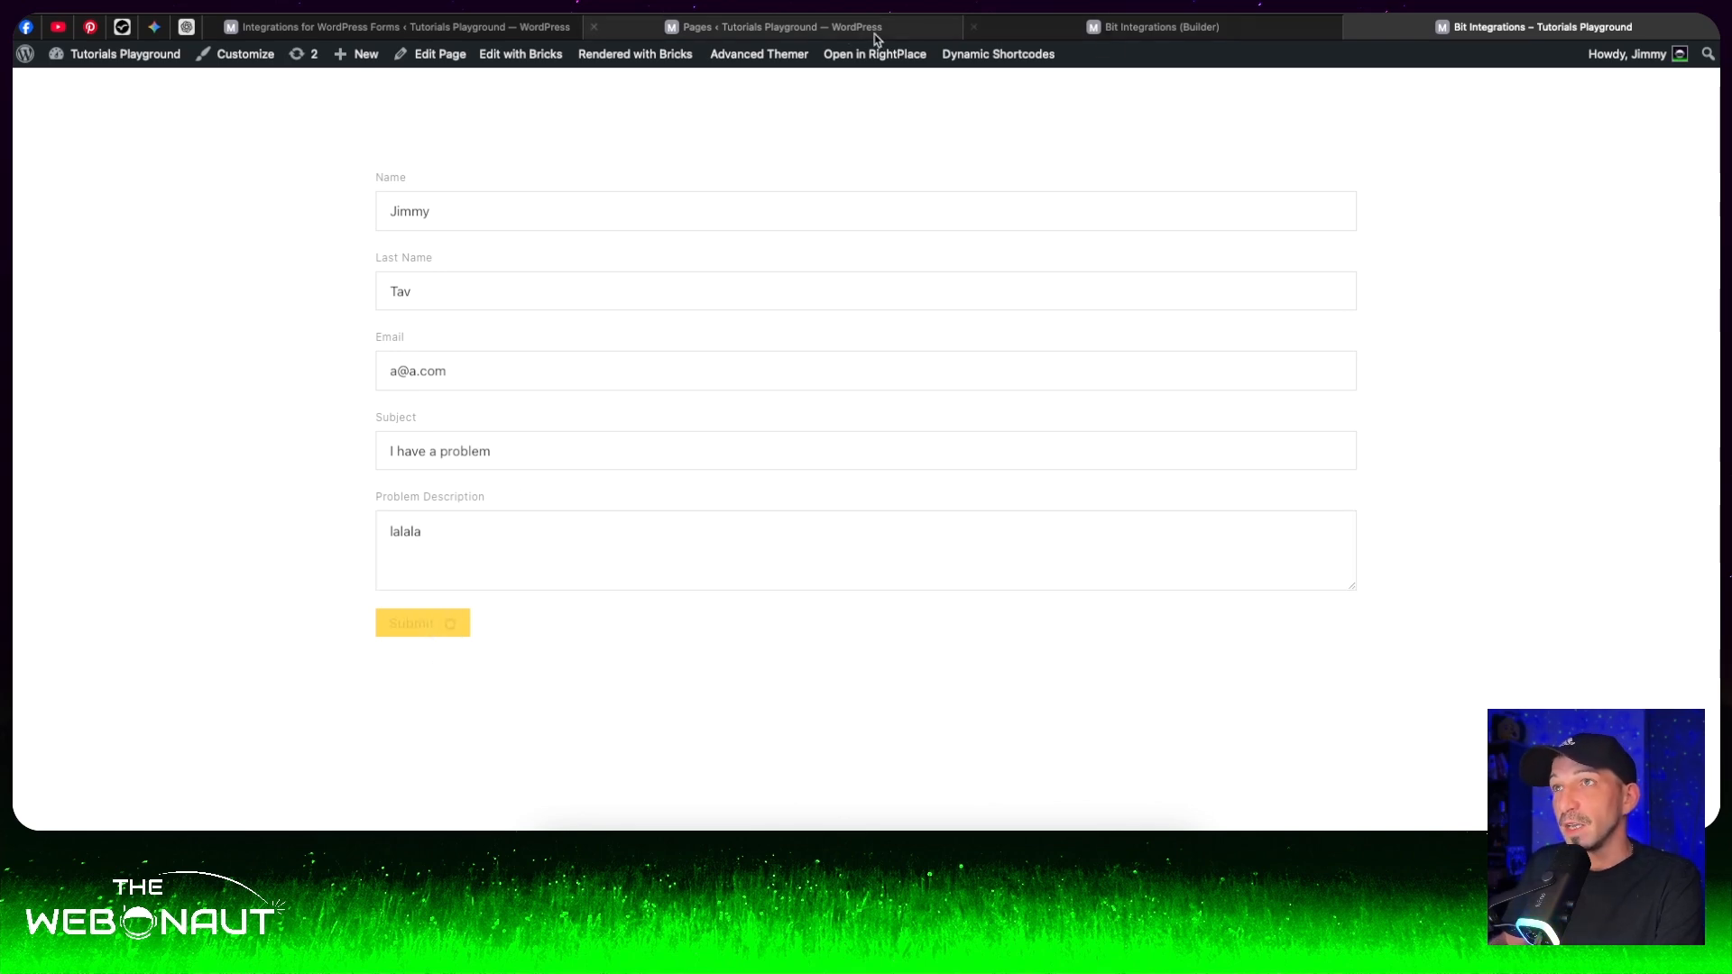
- Return to the integration setup, choose Fluent Support as the action for the fetched form, and connect to it
{"action": "left_click", "coordinate": [437, 27]}
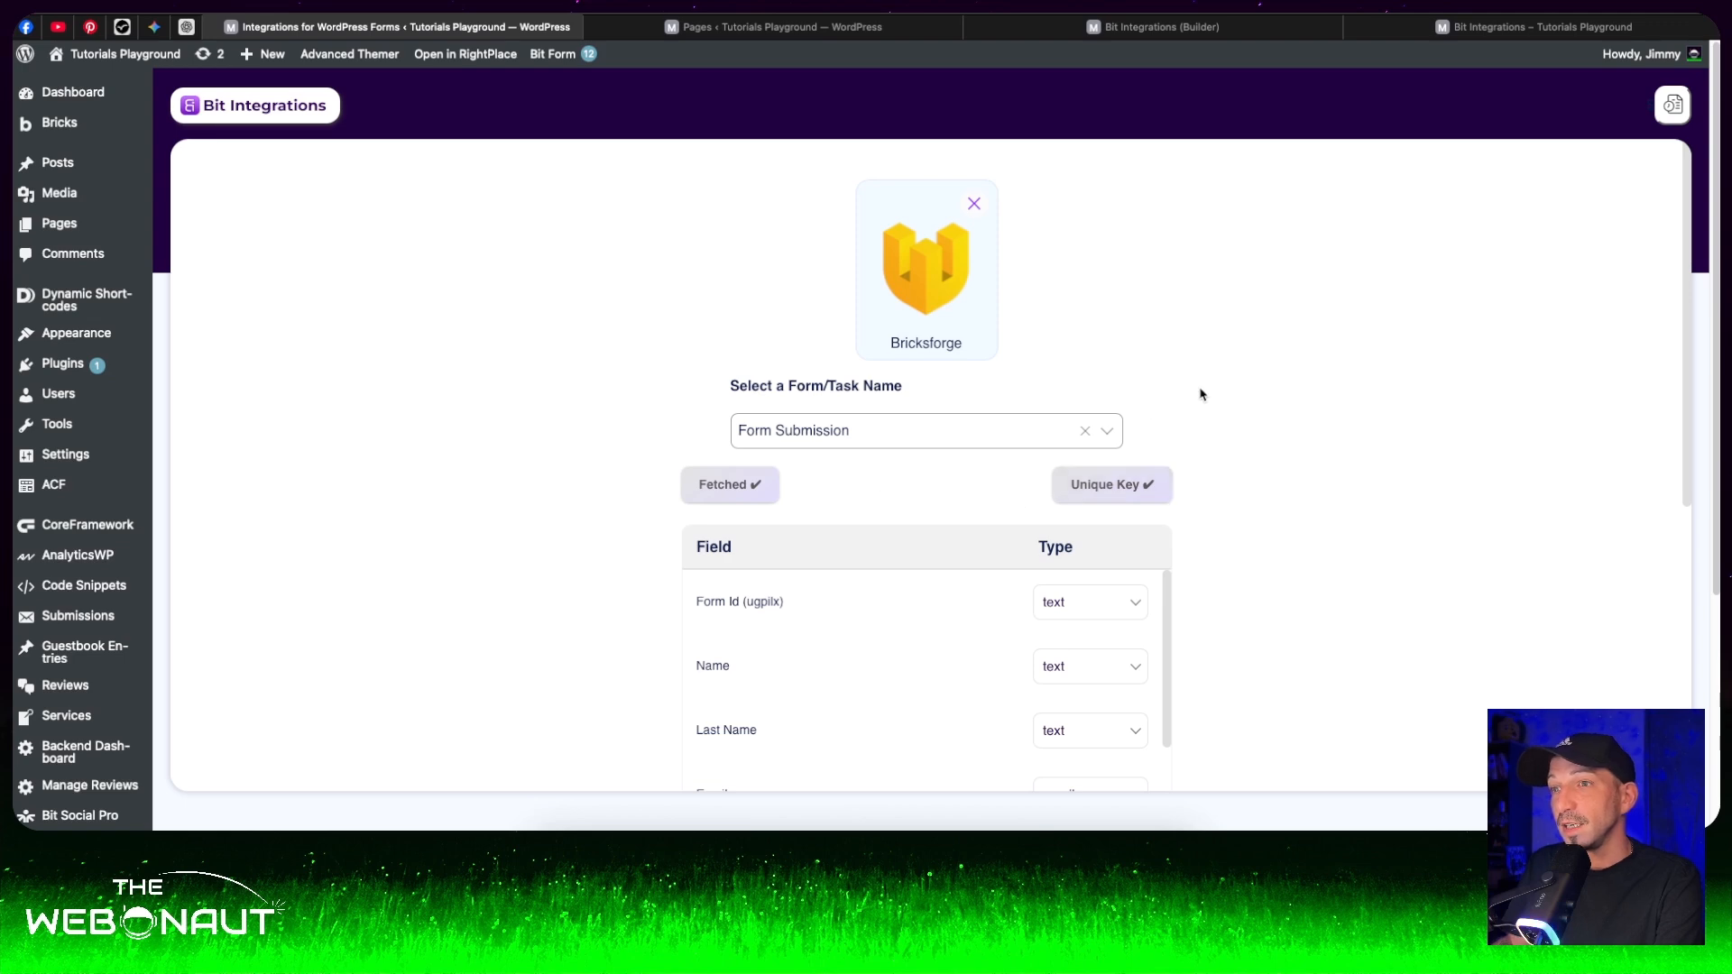
{"action": "scroll", "coordinate": [1198, 390], "scroll_direction": "down", "scroll_amount": 3}
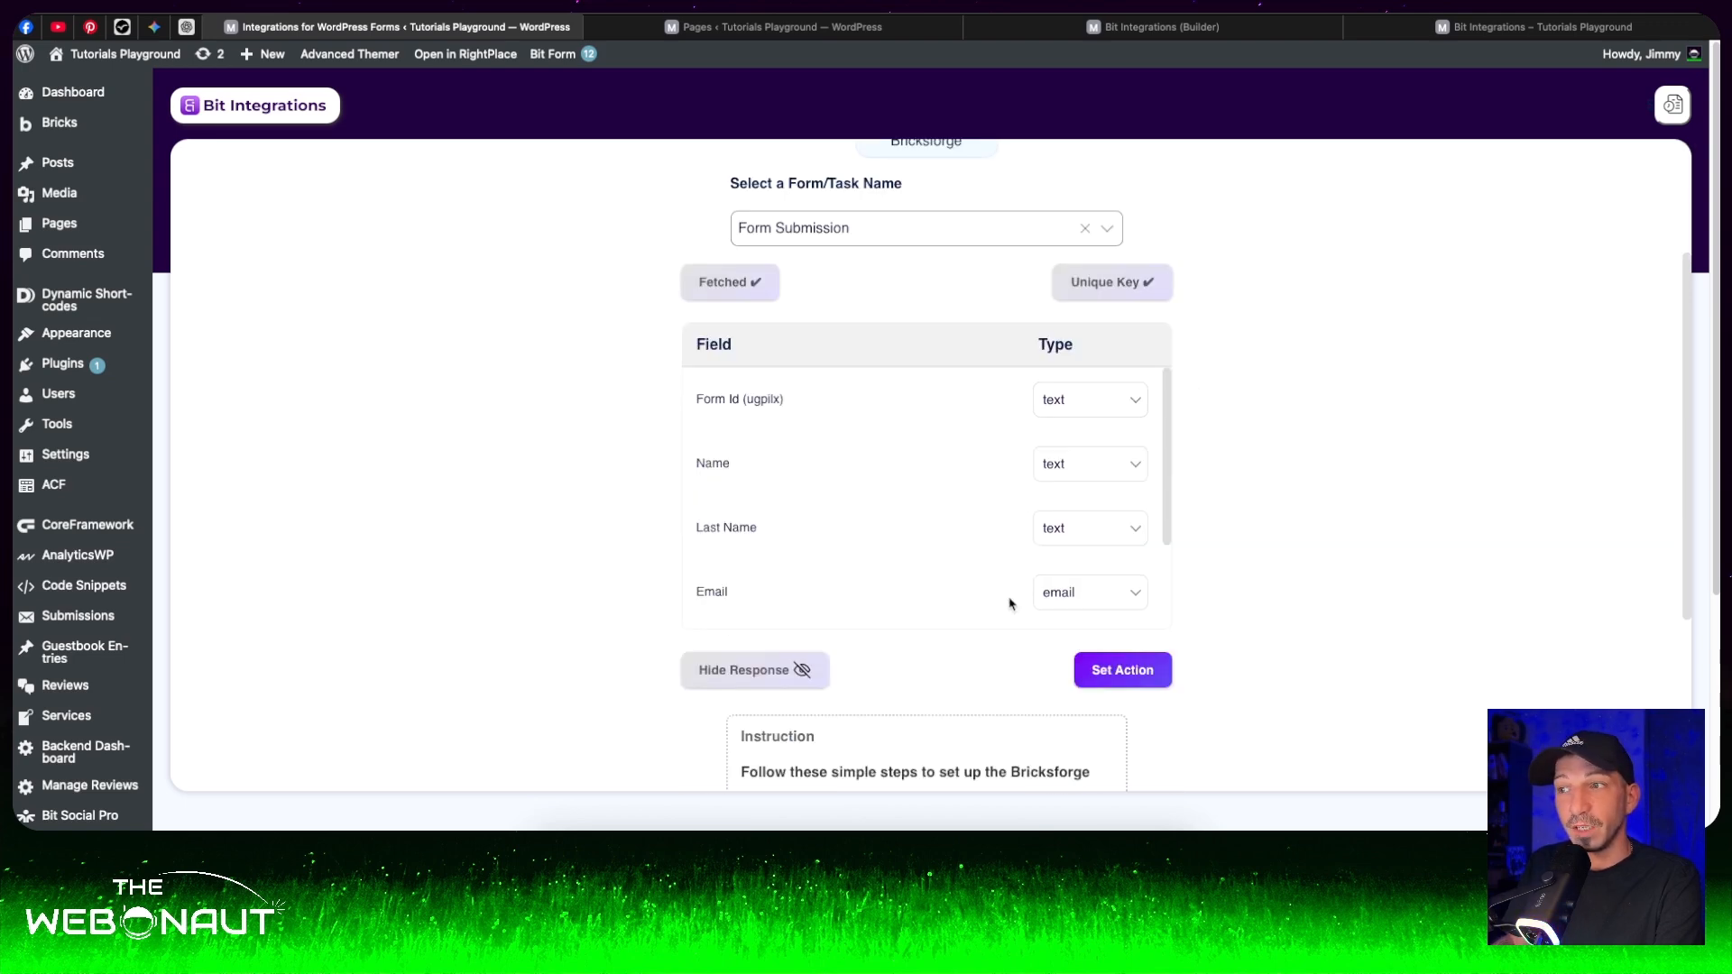
{"action": "scroll", "coordinate": [1074, 526], "scroll_direction": "down", "scroll_amount": 5}
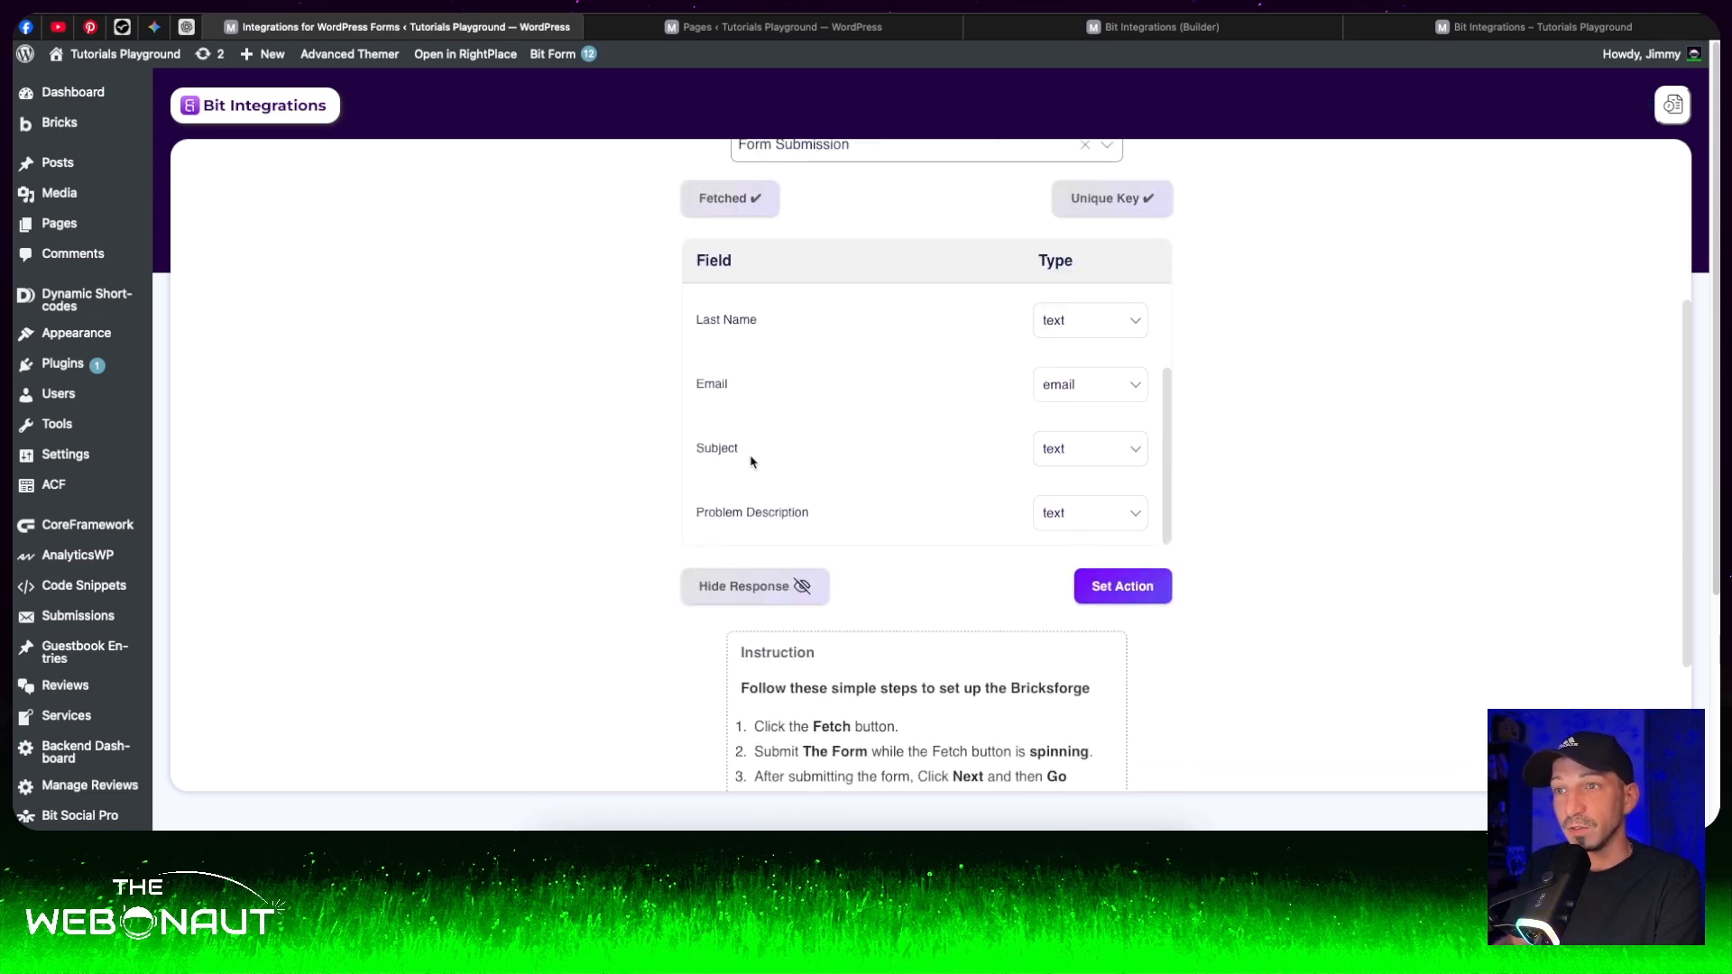
{"action": "left_click", "coordinate": [1096, 588]}
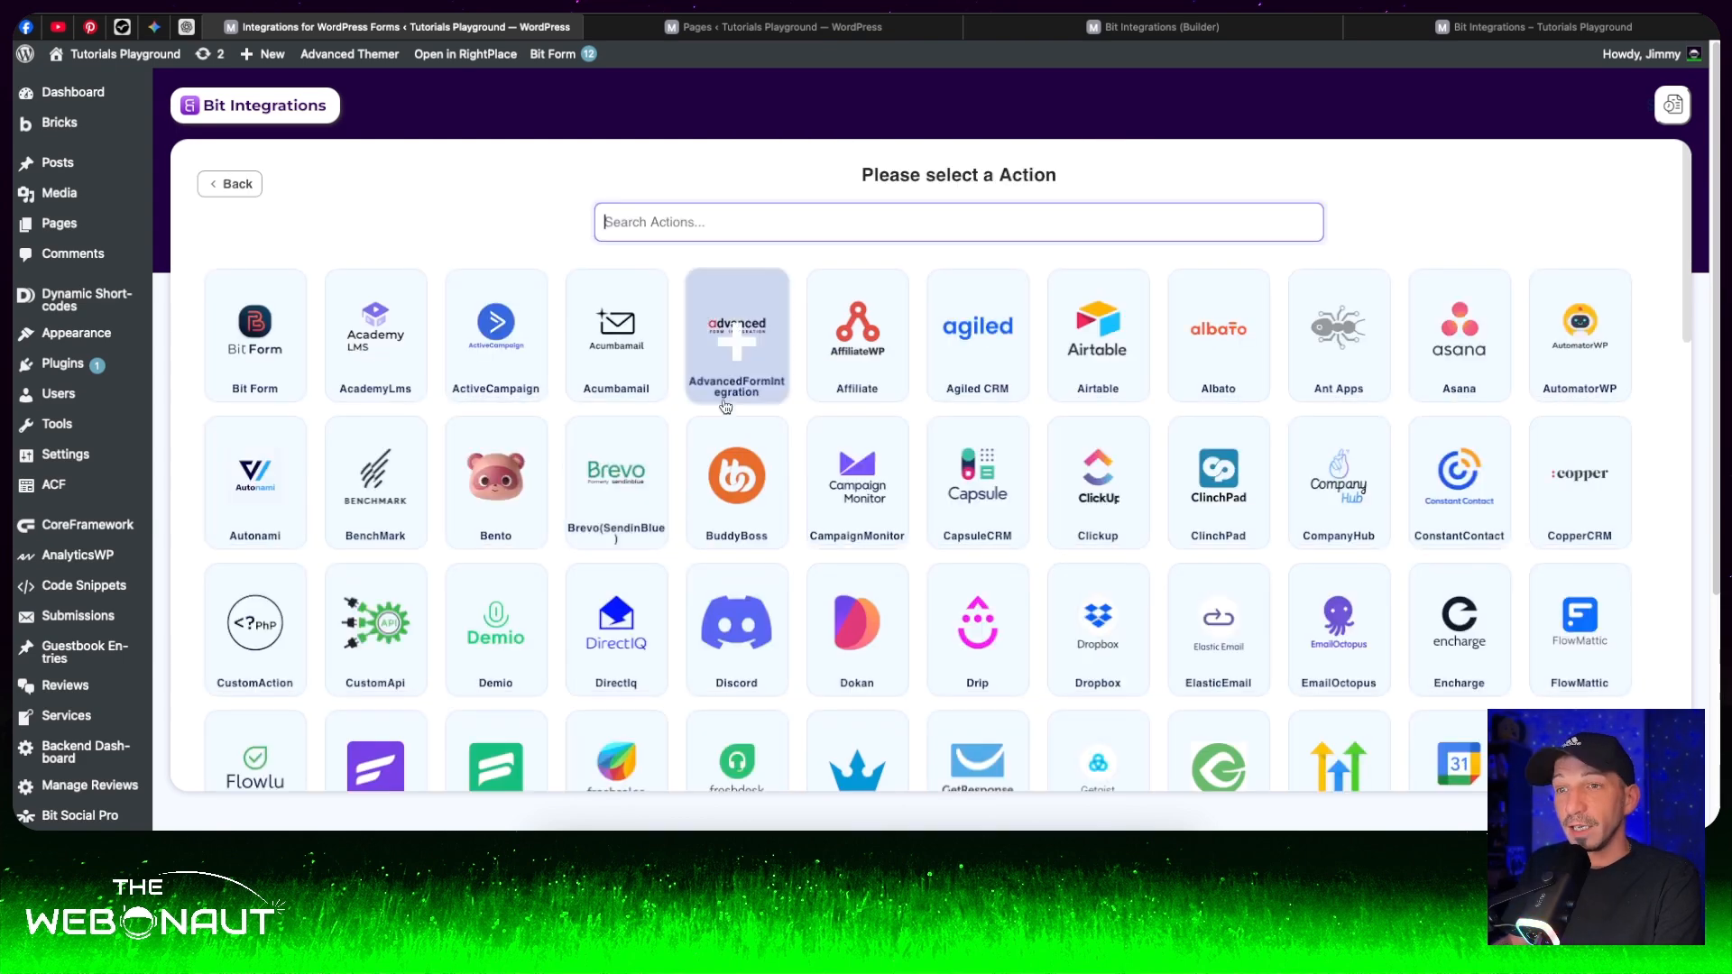
{"action": "scroll", "coordinate": [557, 591], "scroll_direction": "down", "scroll_amount": 1}
{"action": "scroll", "coordinate": [557, 591], "scroll_direction": "down", "scroll_amount": 1}
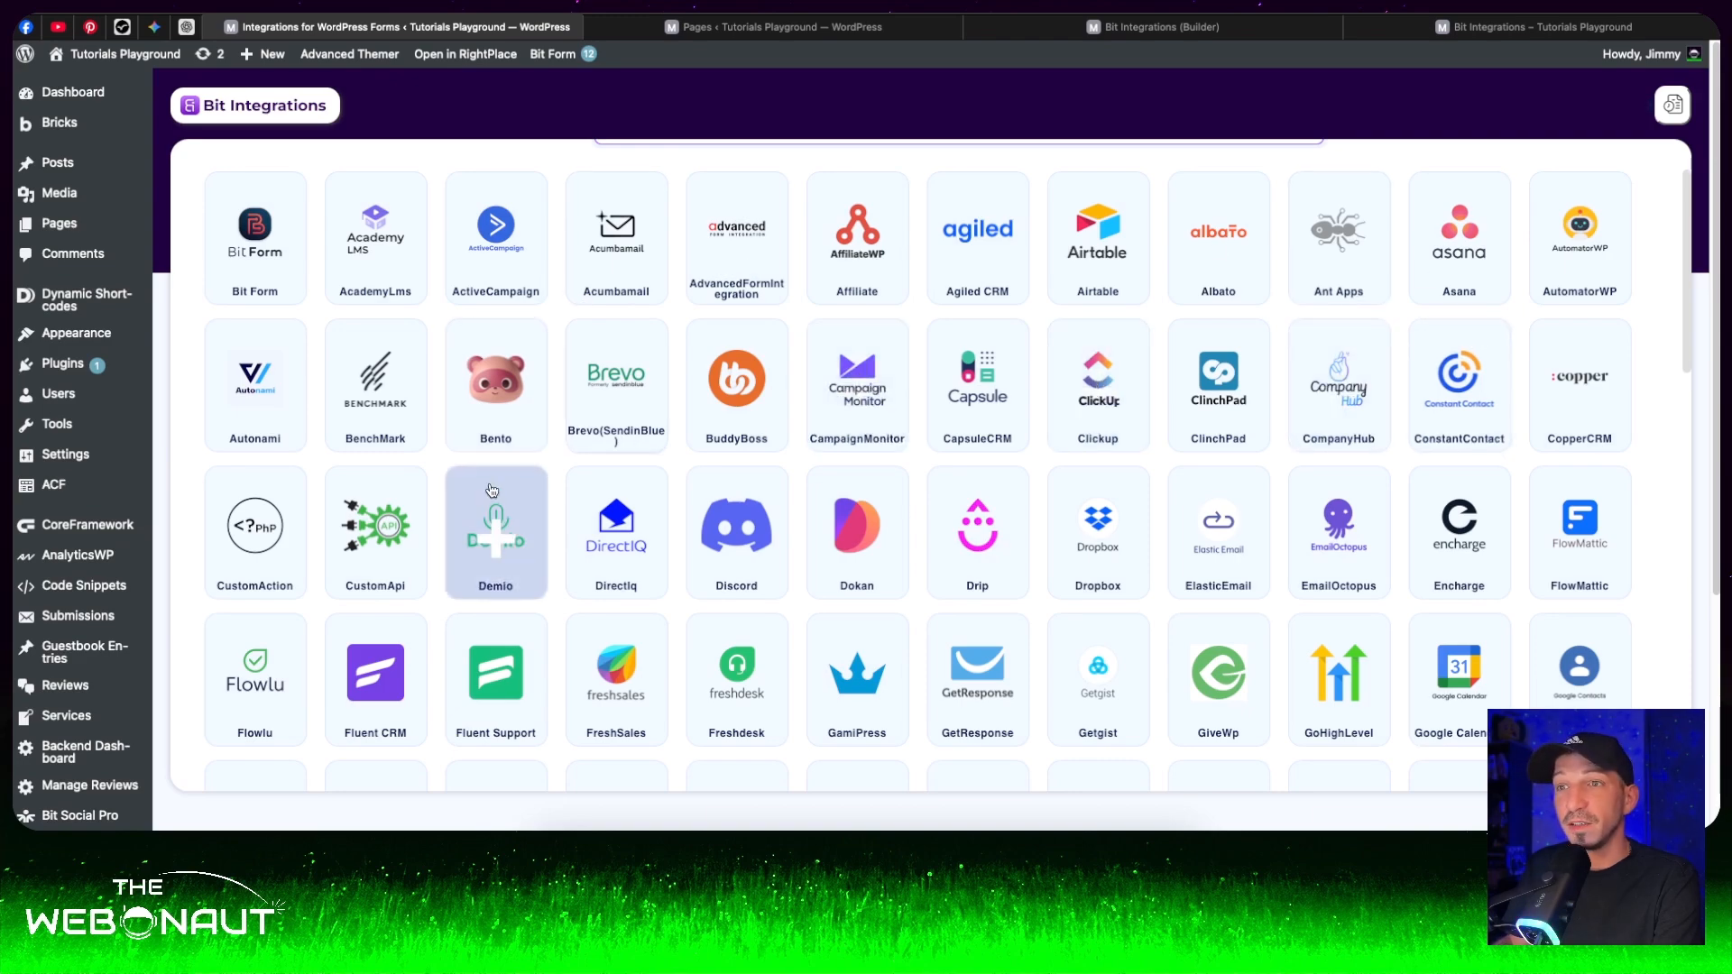
{"action": "scroll", "coordinate": [794, 581], "scroll_direction": "down", "scroll_amount": 3}
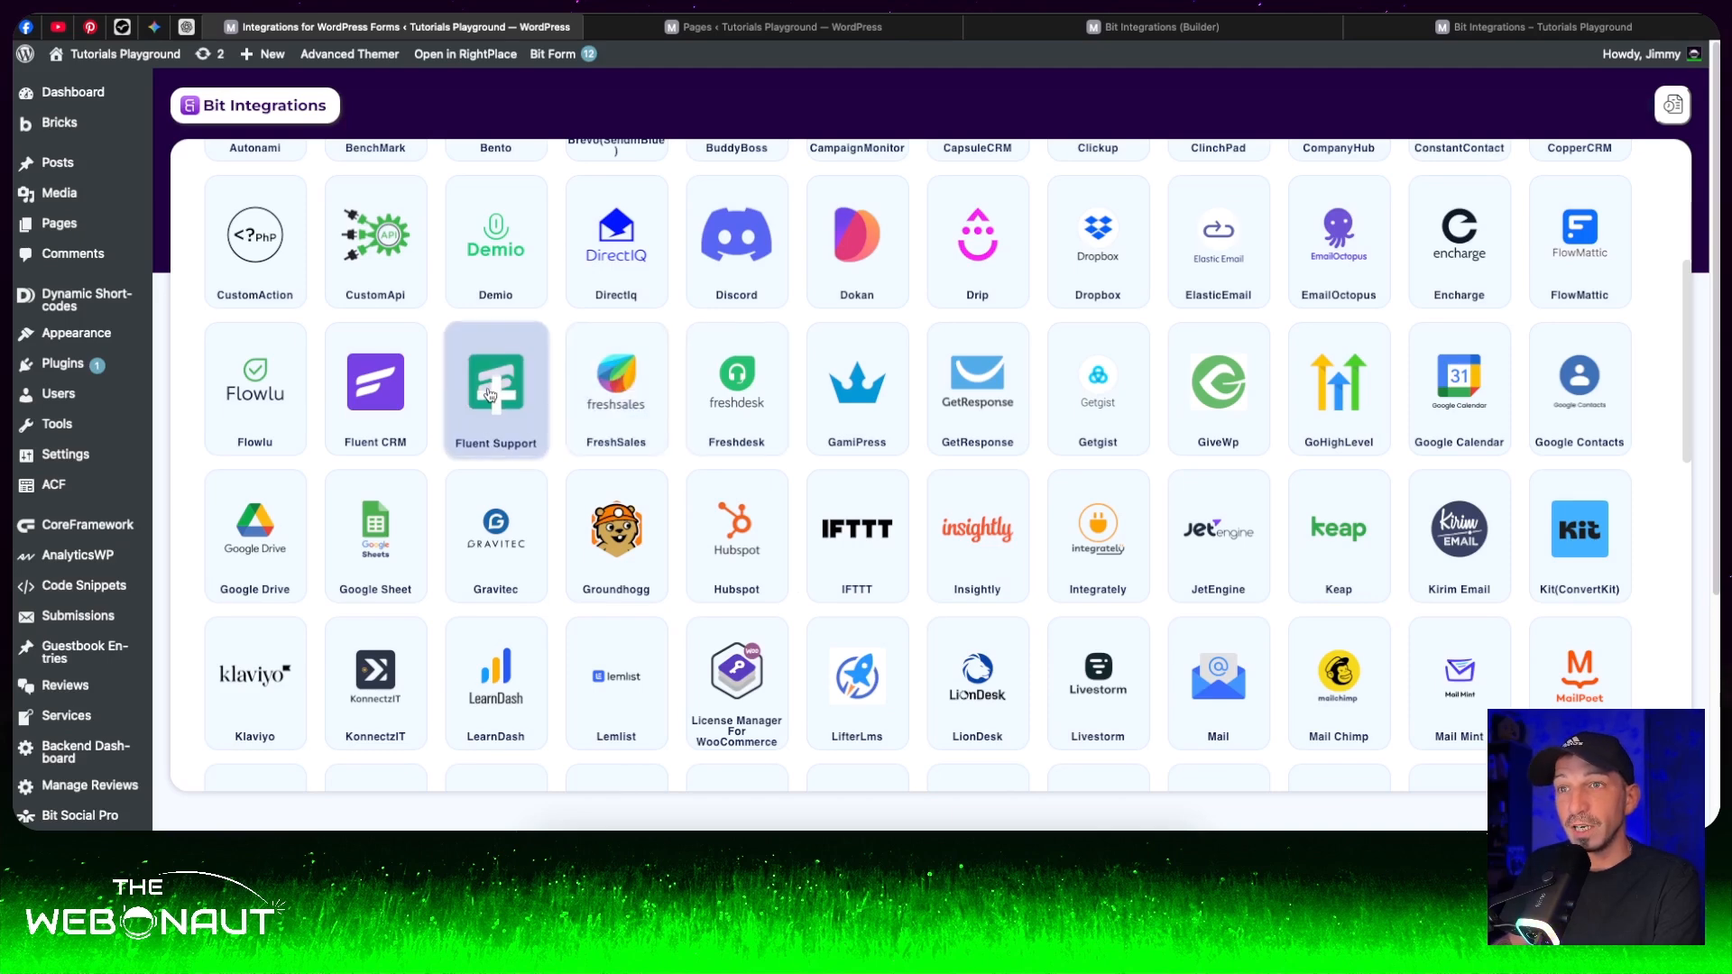
{"action": "left_click", "coordinate": [489, 395]}
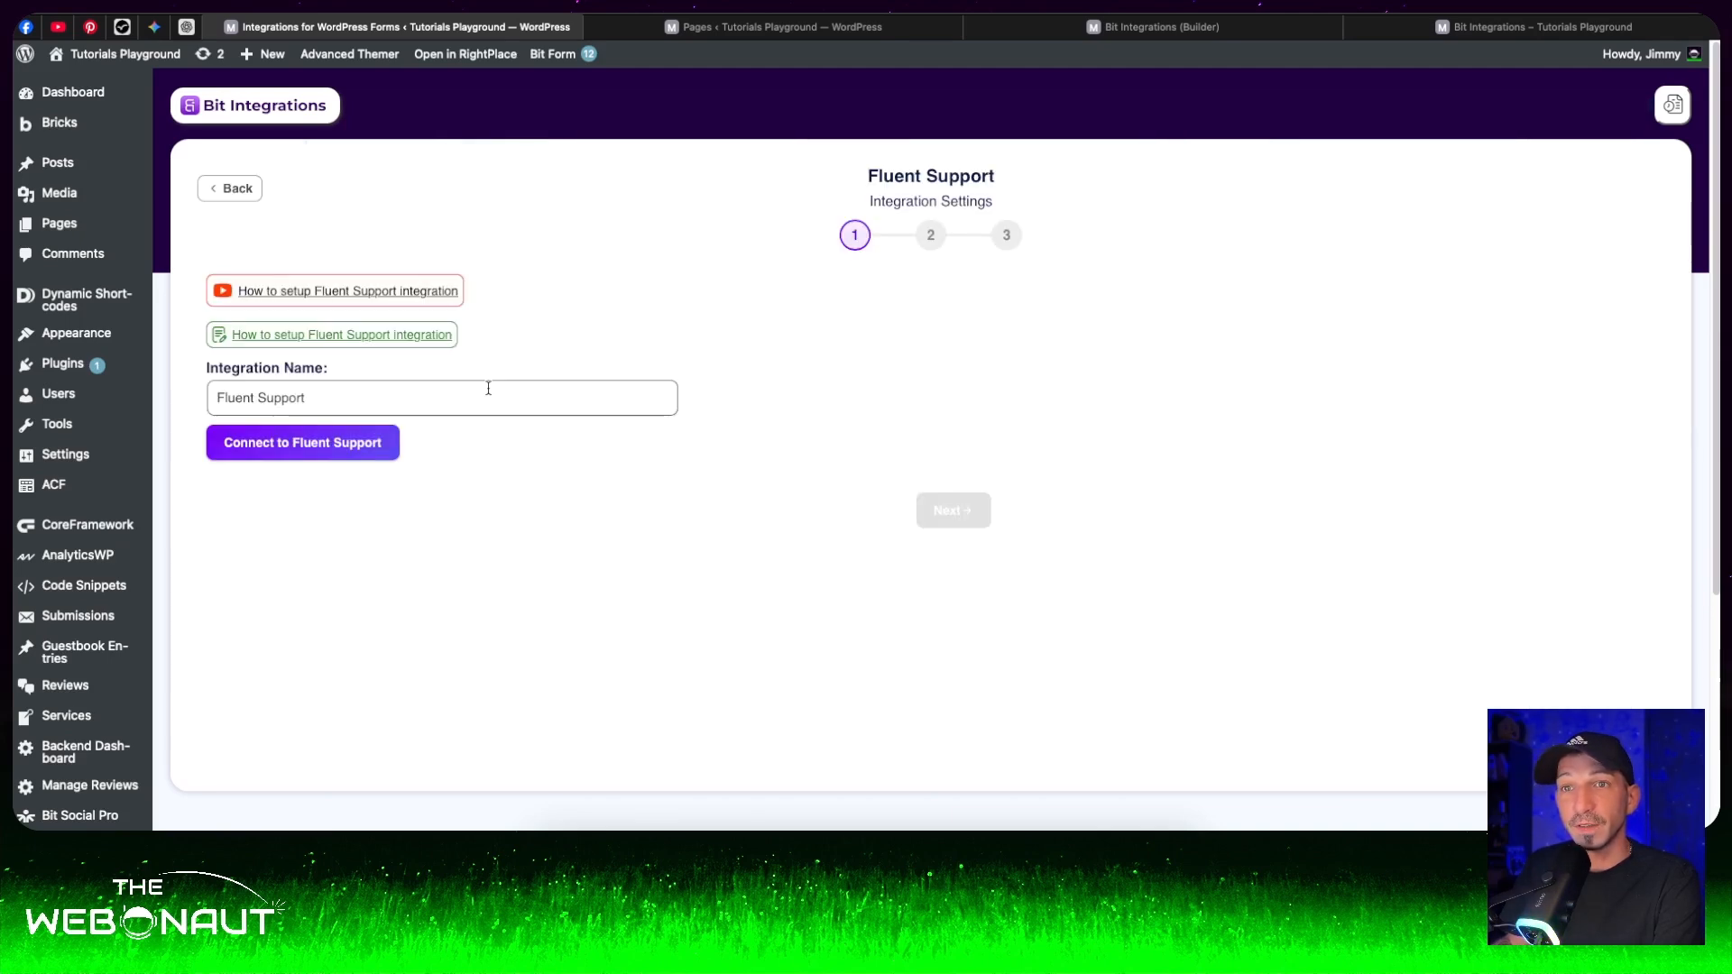
{"action": "left_click", "coordinate": [334, 447]}
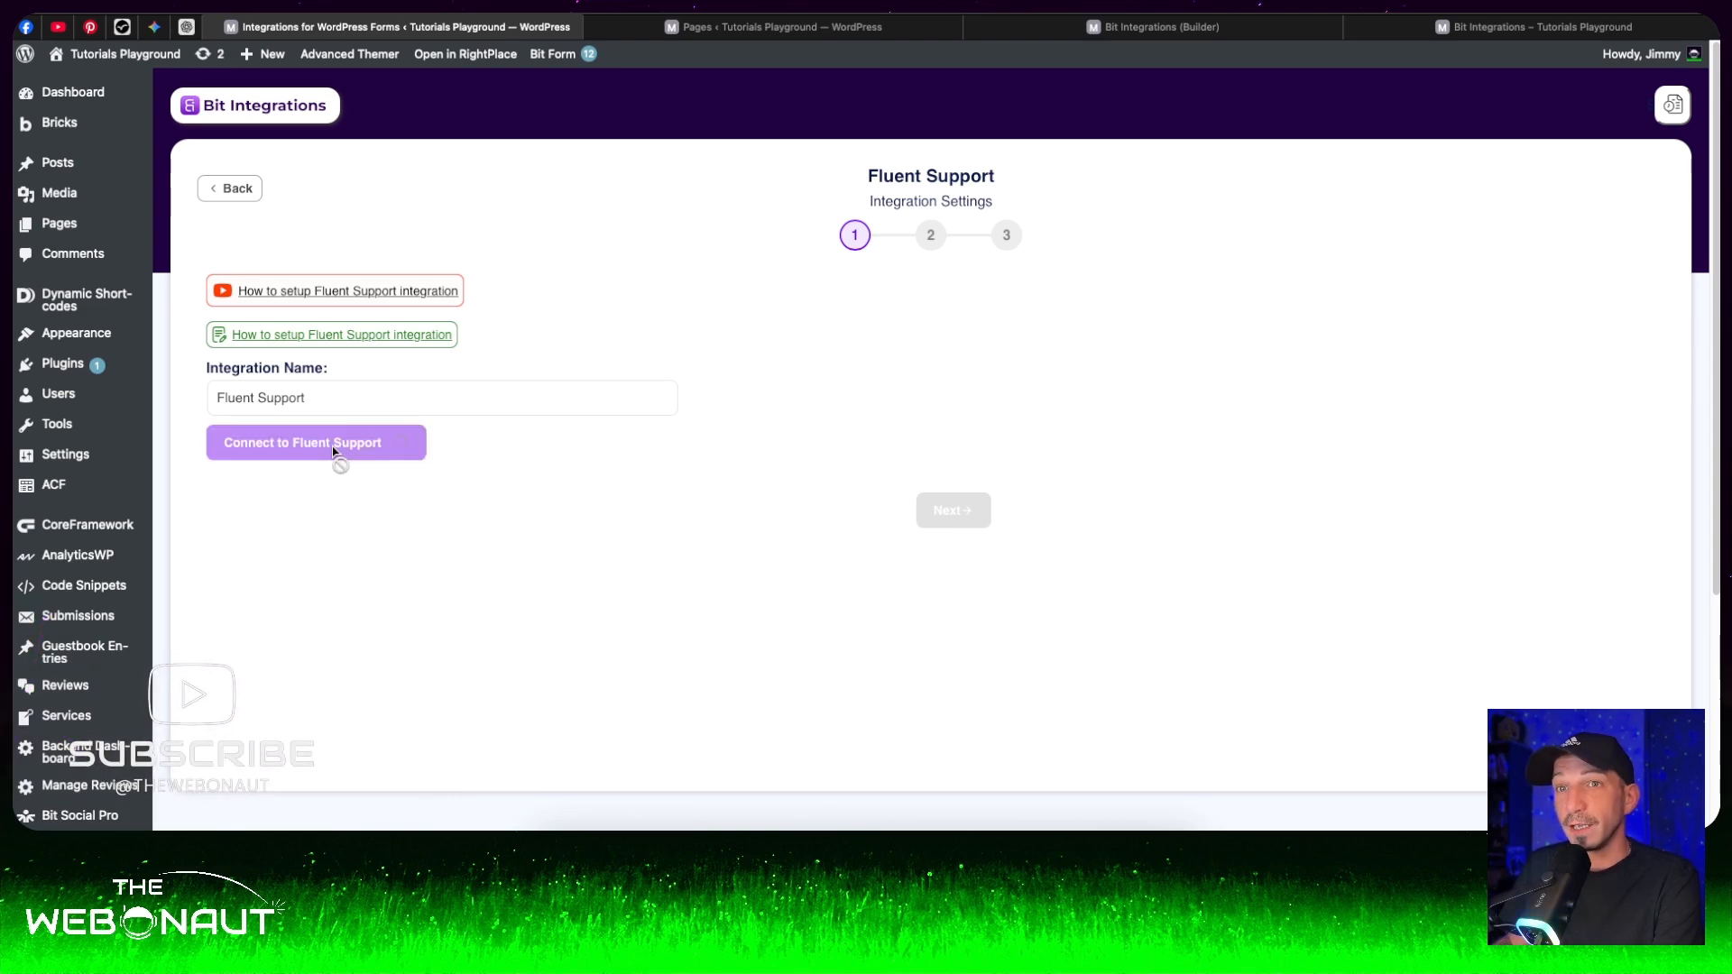
{"action": "left_click", "coordinate": [933, 513]}
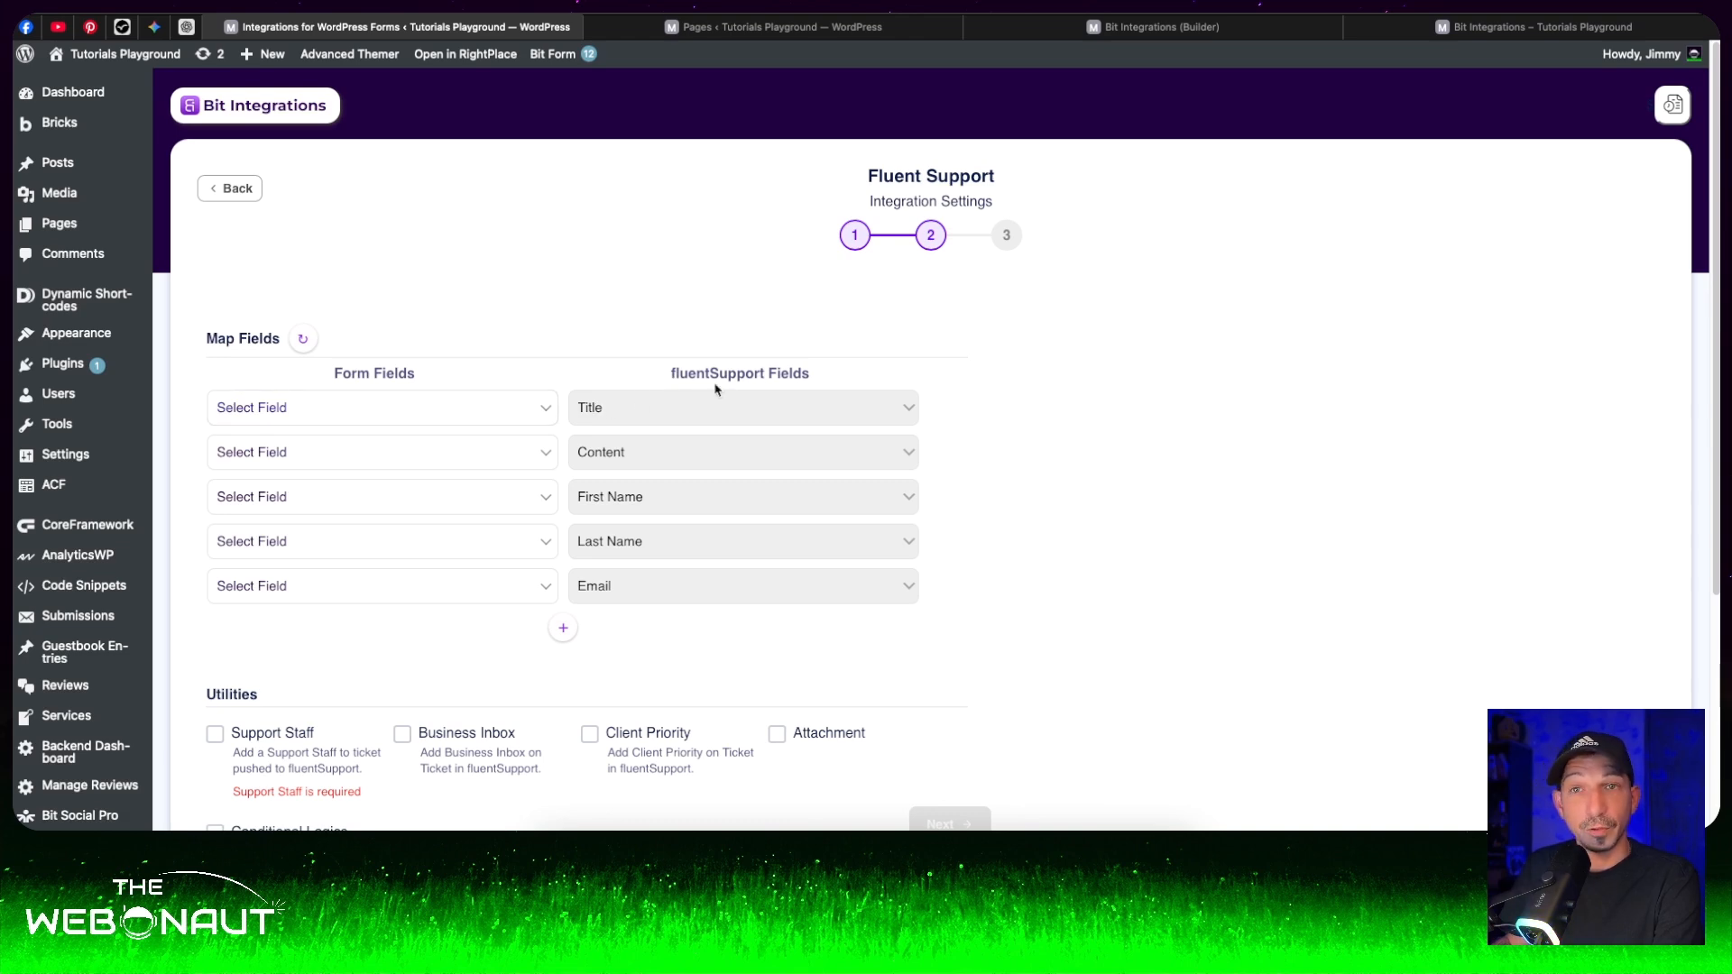
- Map Subject to Title, Problem Description to Content, Name to First Name, Last Name to Last Name, and Email to Email
{"action": "left_click", "coordinate": [492, 415]}
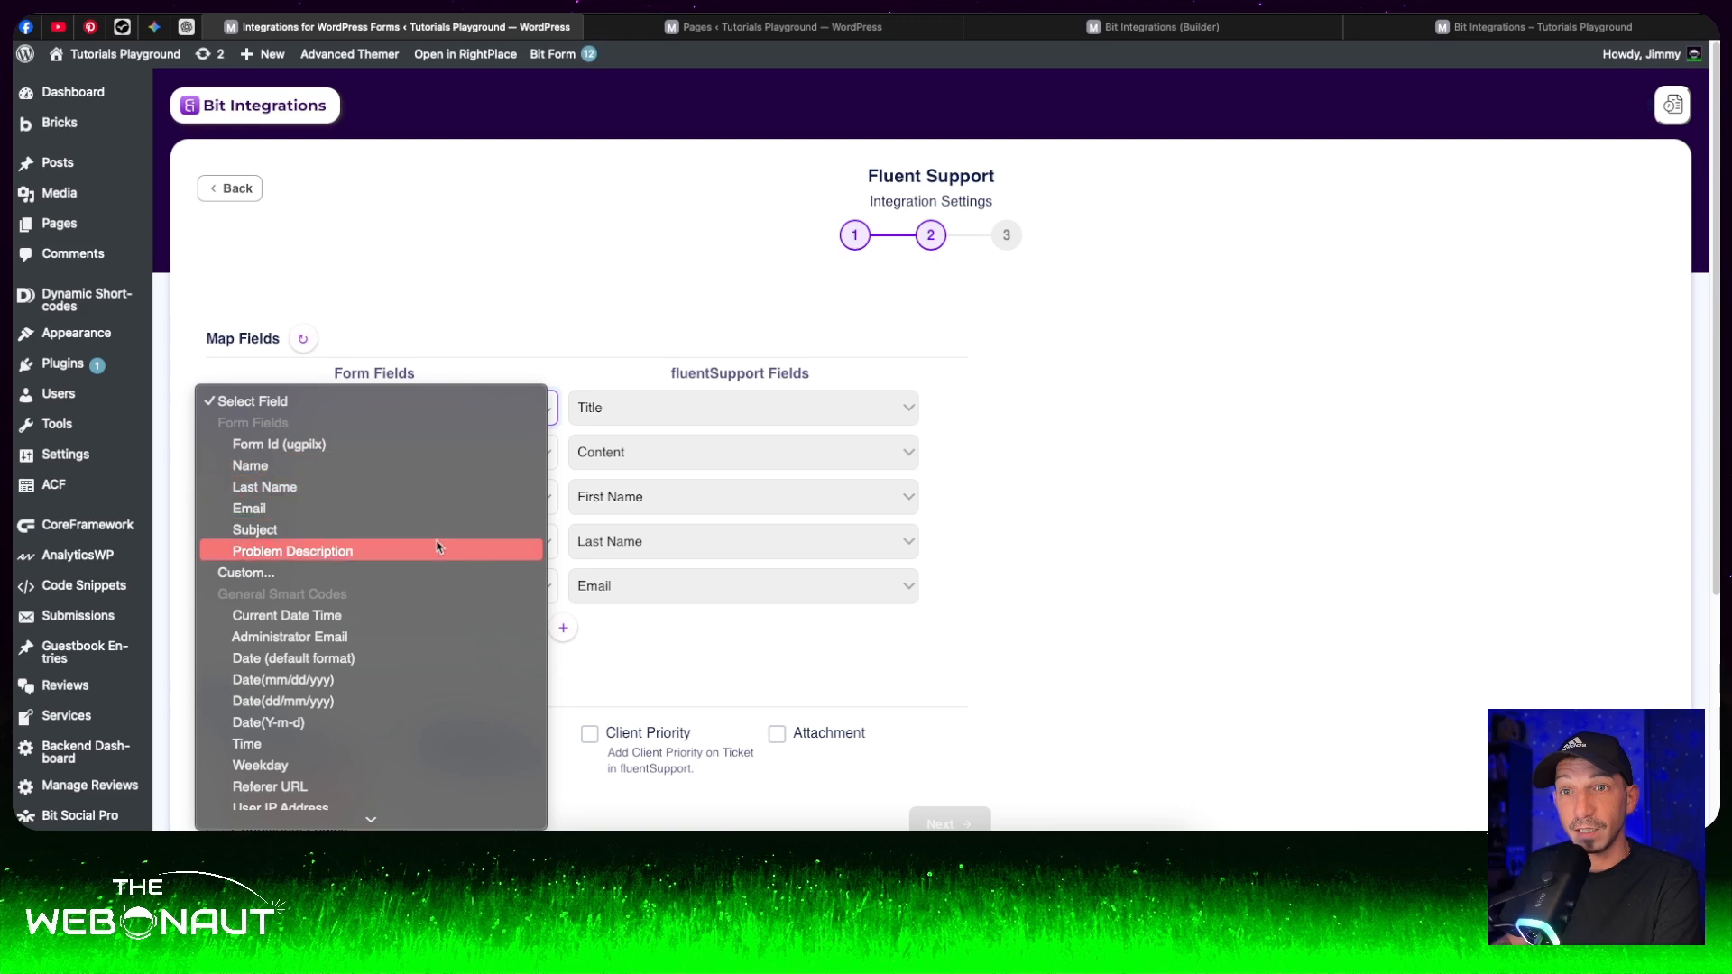
{"action": "left_click", "coordinate": [444, 528]}
{"action": "left_click", "coordinate": [519, 455]}
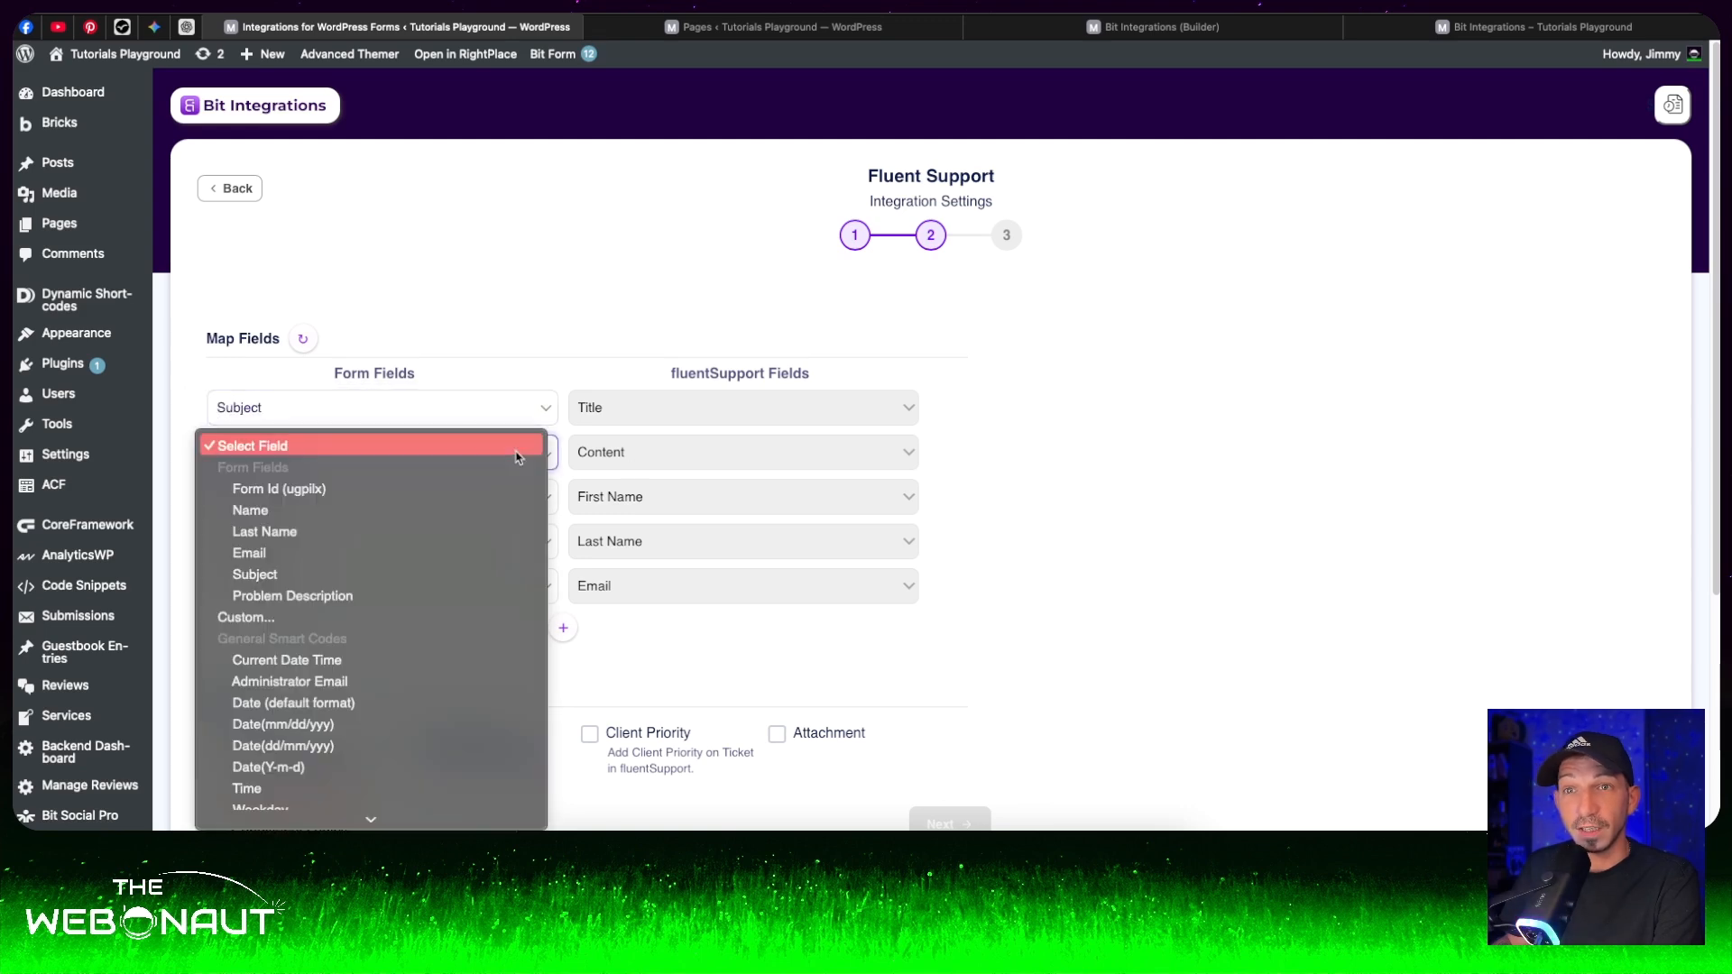
{"action": "left_click", "coordinate": [456, 598]}
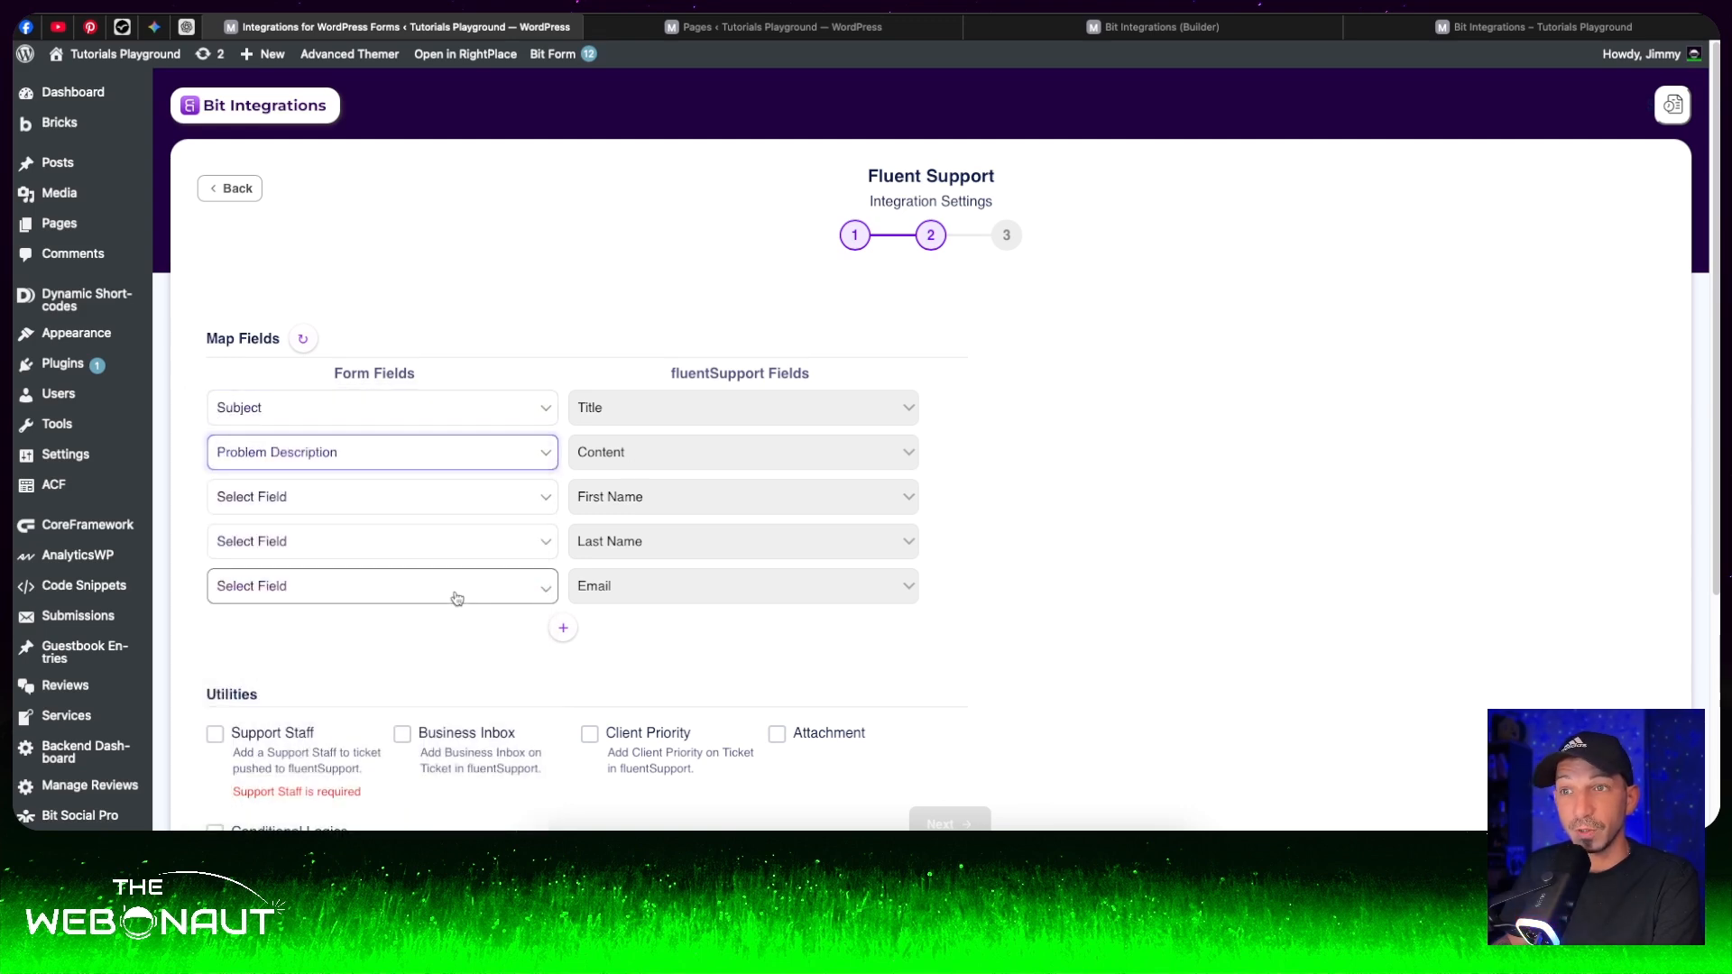
{"action": "left_click", "coordinate": [491, 514]}
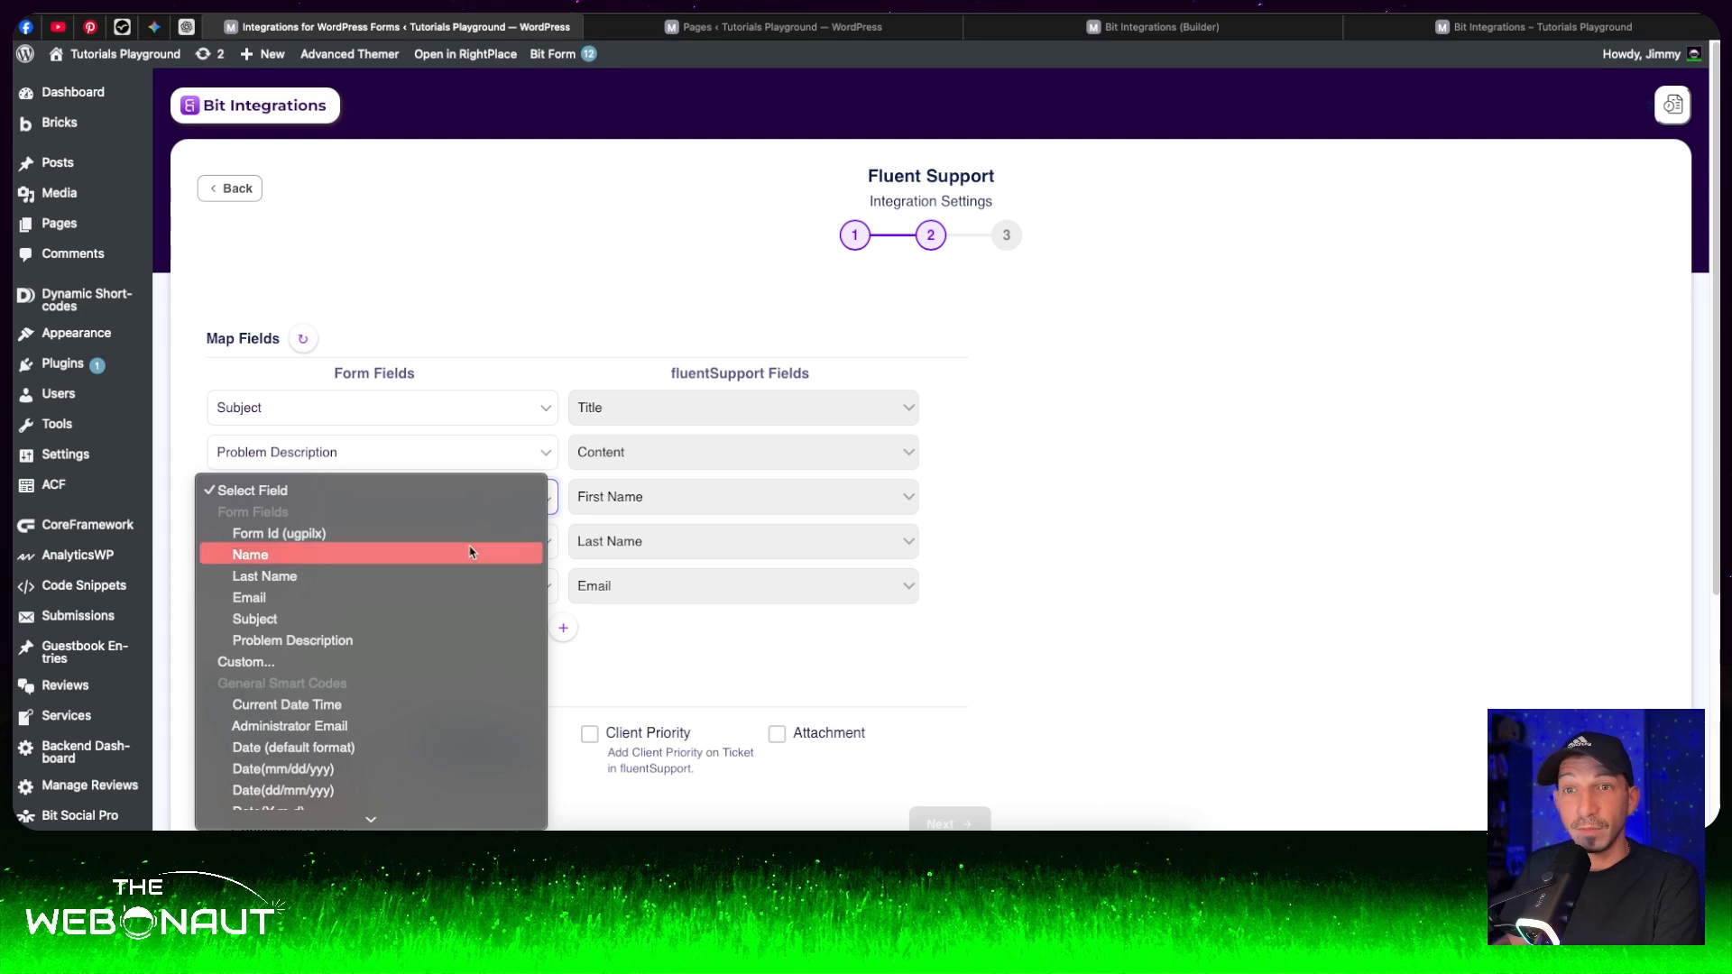
{"action": "left_click", "coordinate": [469, 554]}
{"action": "left_click", "coordinate": [478, 542]}
{"action": "left_click", "coordinate": [437, 619]}
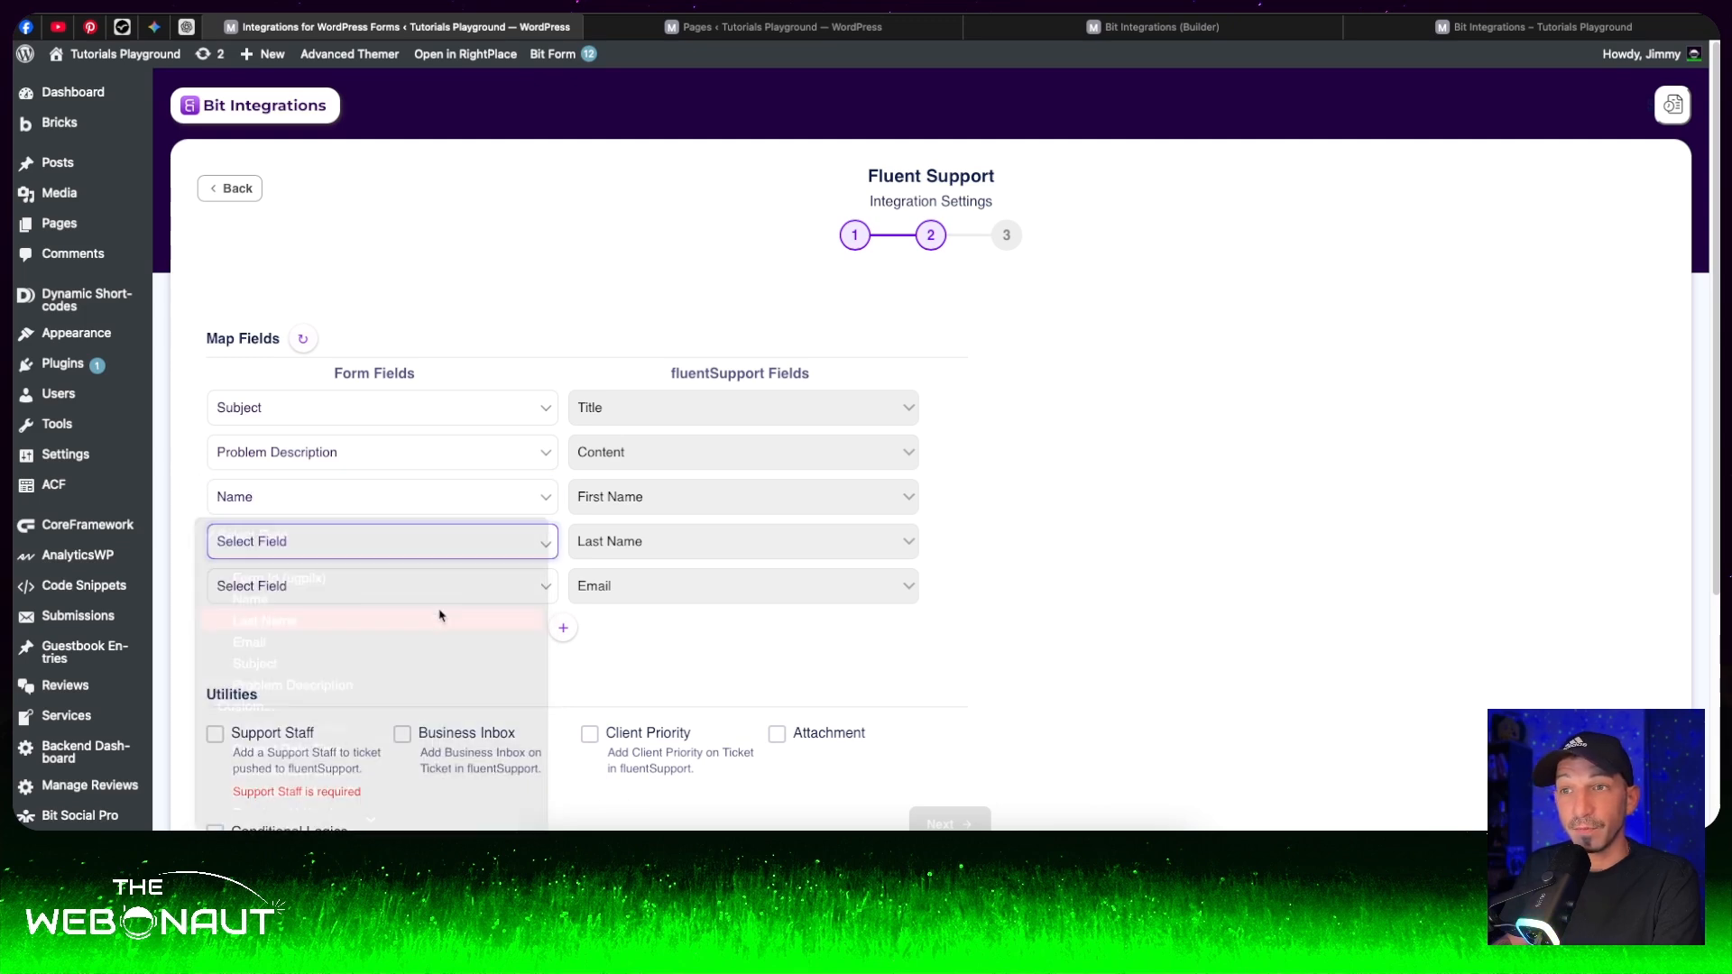
{"action": "left_click", "coordinate": [464, 588]}
{"action": "left_click", "coordinate": [429, 686]}
- Enable the Support Staff utility and assign the available staff member as ticket owner
{"action": "scroll", "coordinate": [339, 414], "scroll_direction": "down", "scroll_amount": 3}
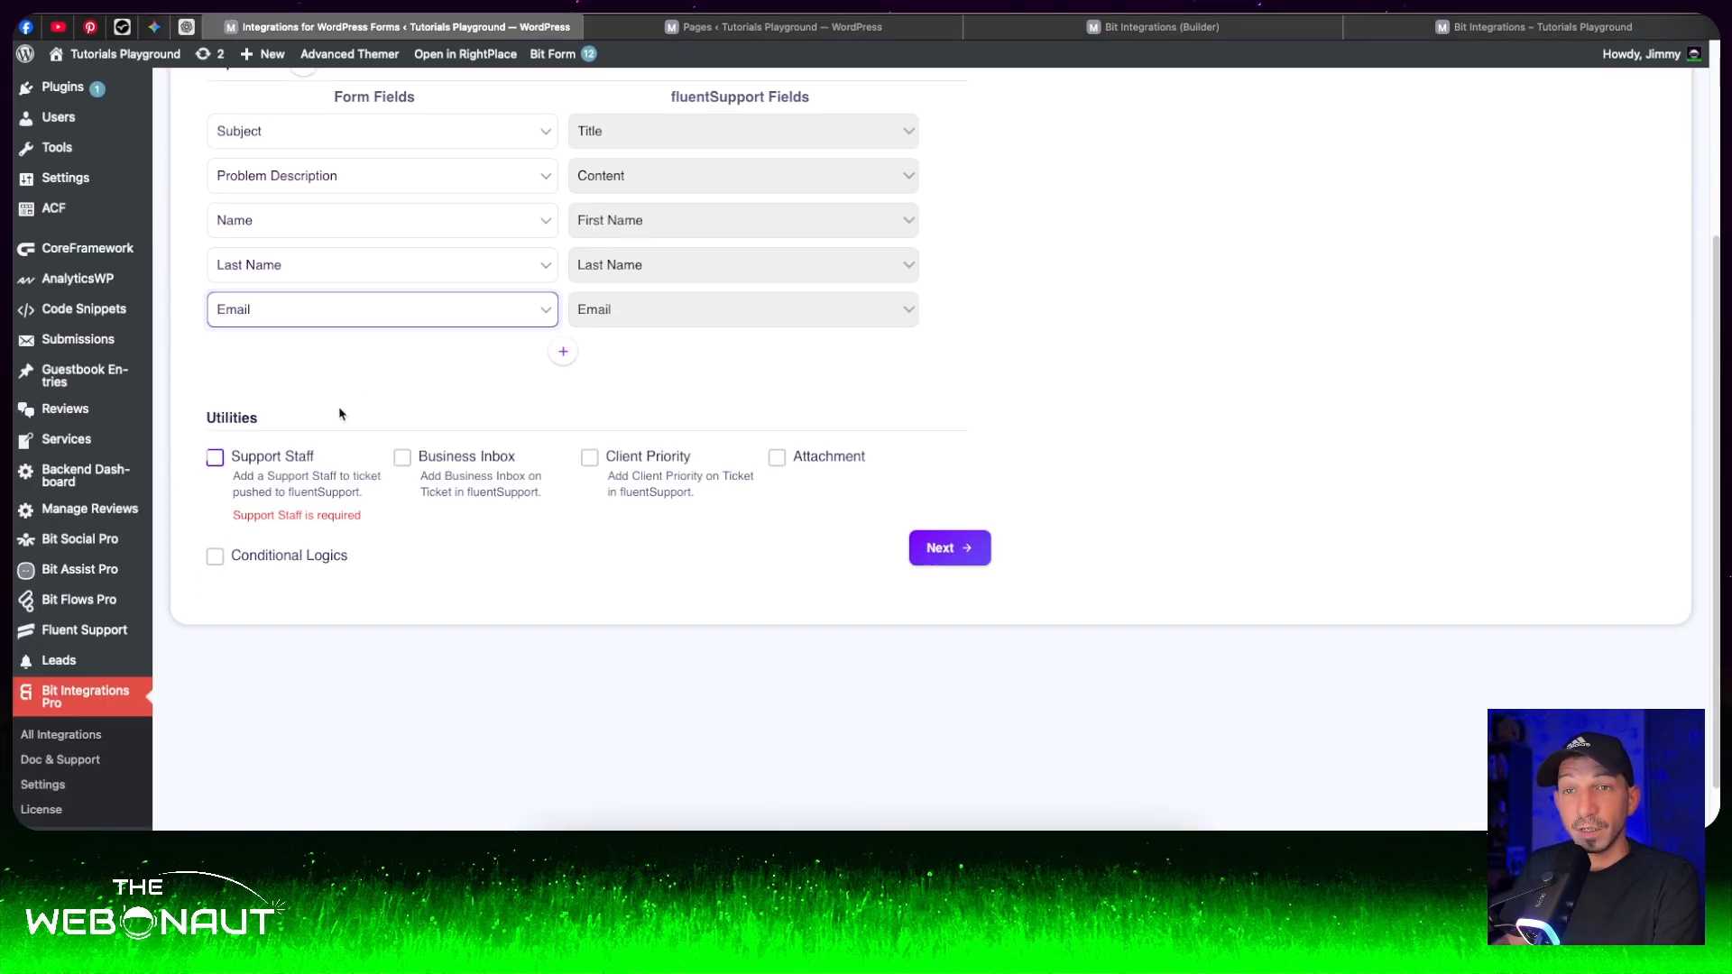
{"action": "left_click", "coordinate": [222, 461]}
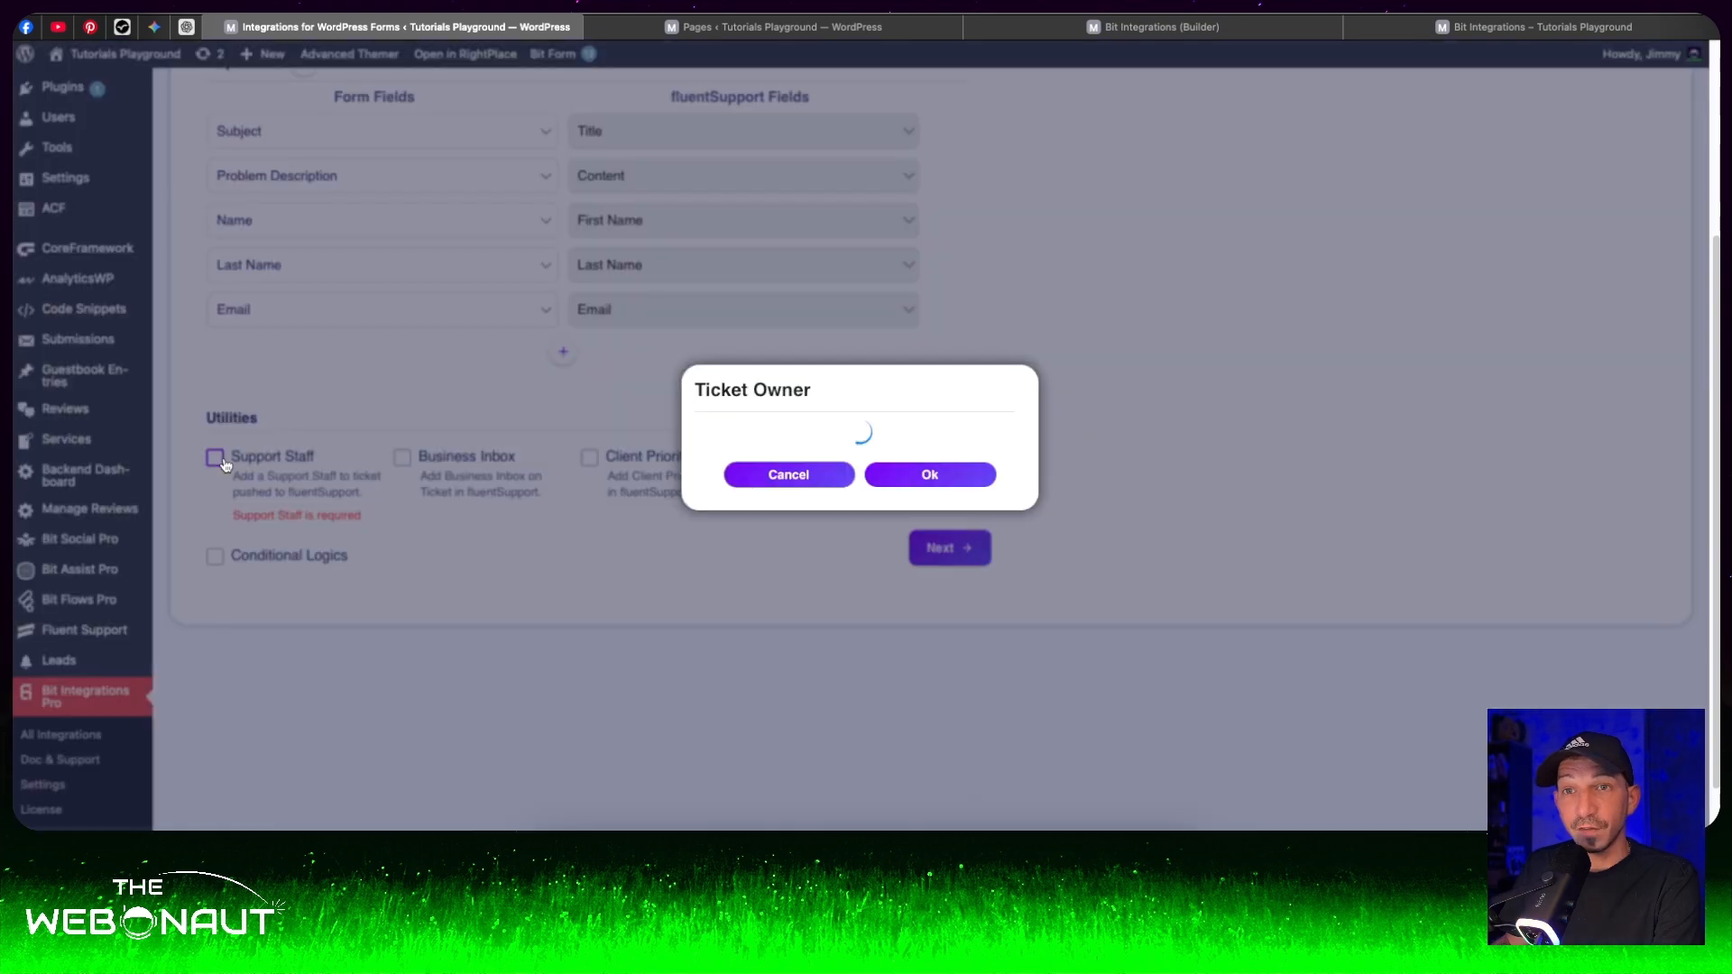
{"action": "left_click", "coordinate": [926, 443]}
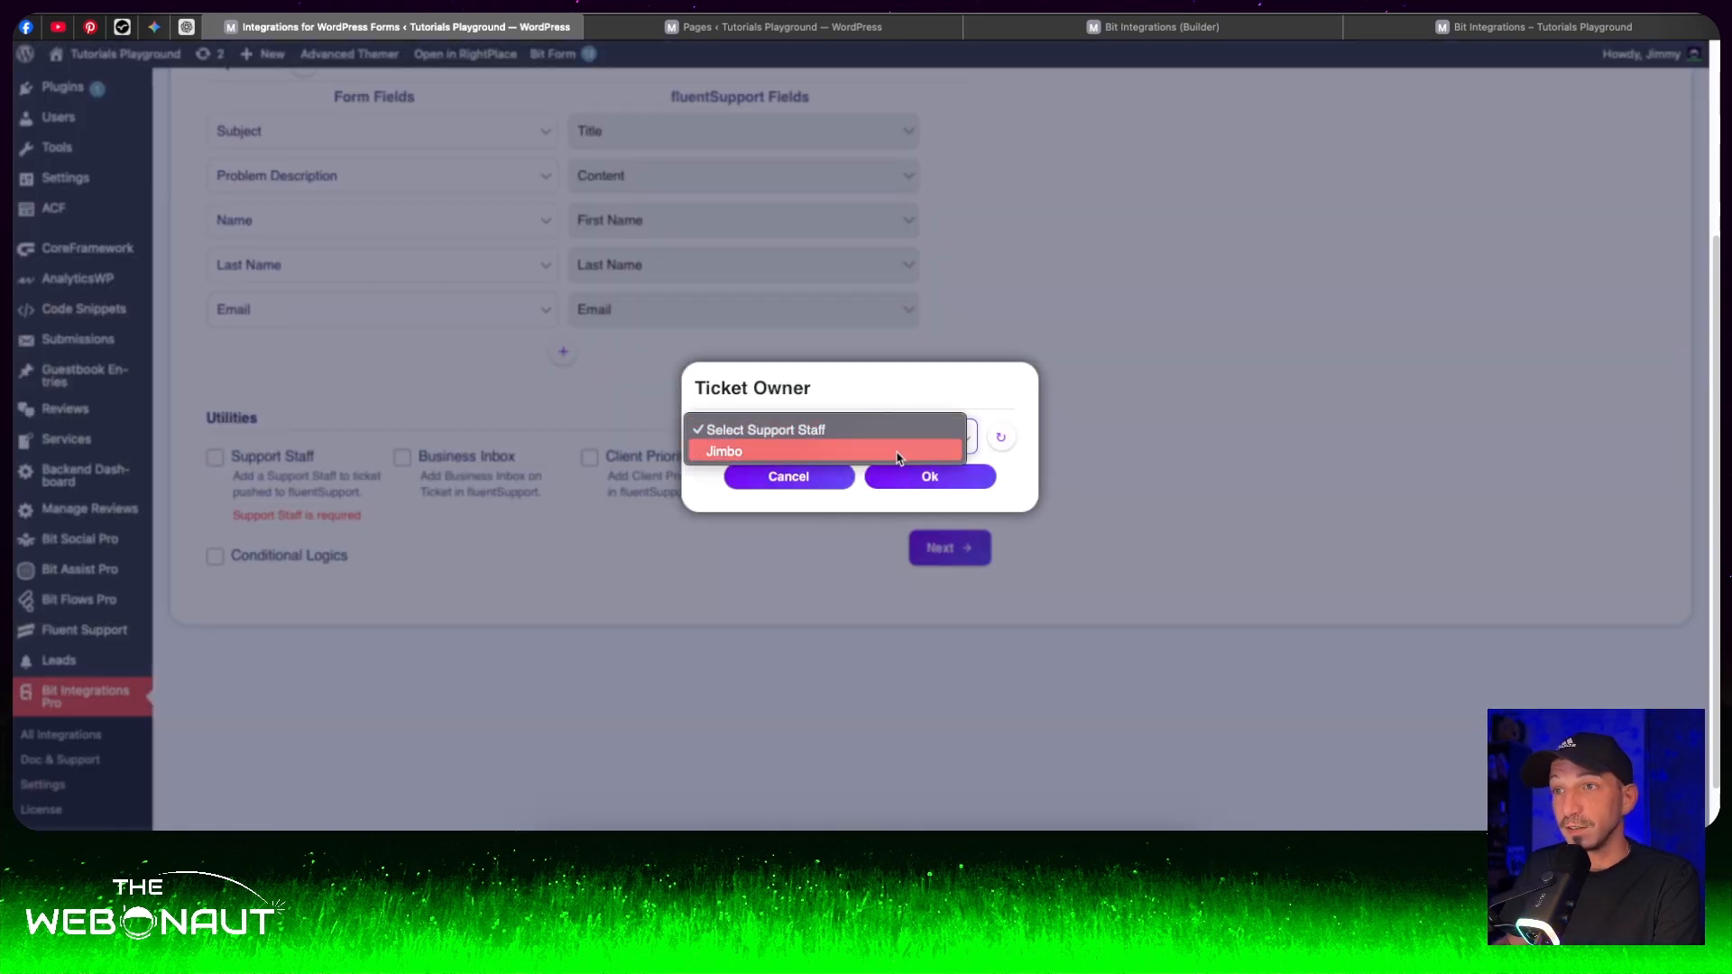
{"action": "left_click", "coordinate": [902, 452]}
{"action": "left_click", "coordinate": [919, 478]}
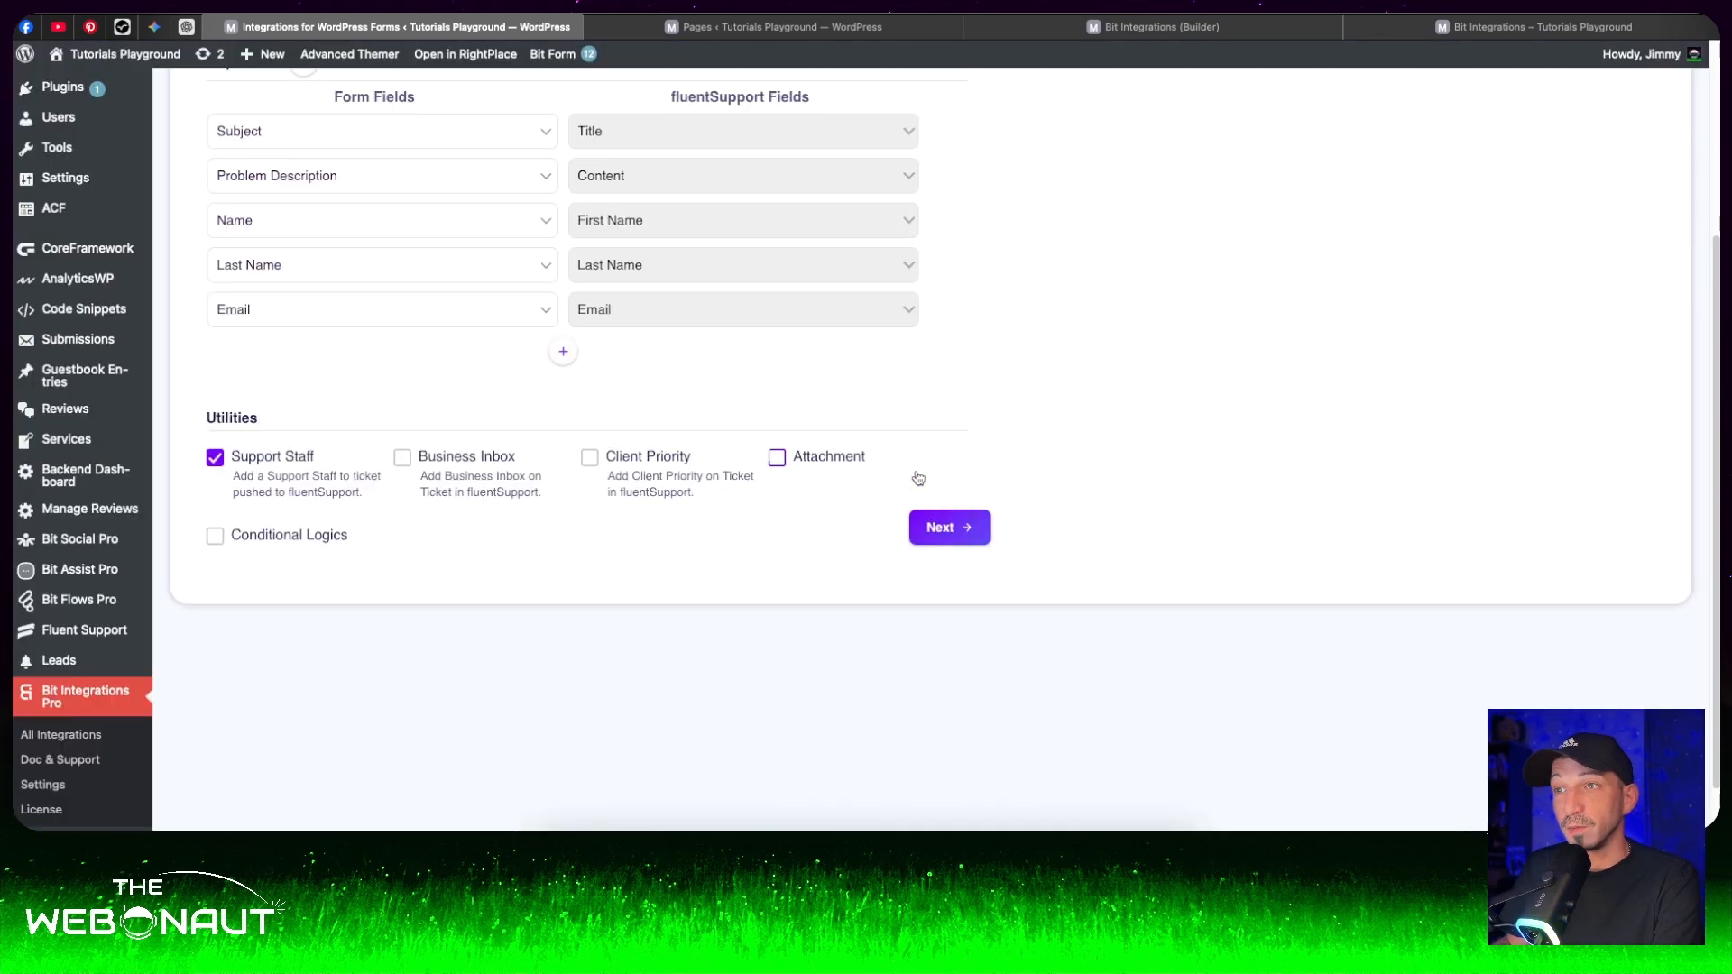
- Enable the Client Priority utility and set the ticket priority to Medium
{"action": "left_click", "coordinate": [589, 457]}
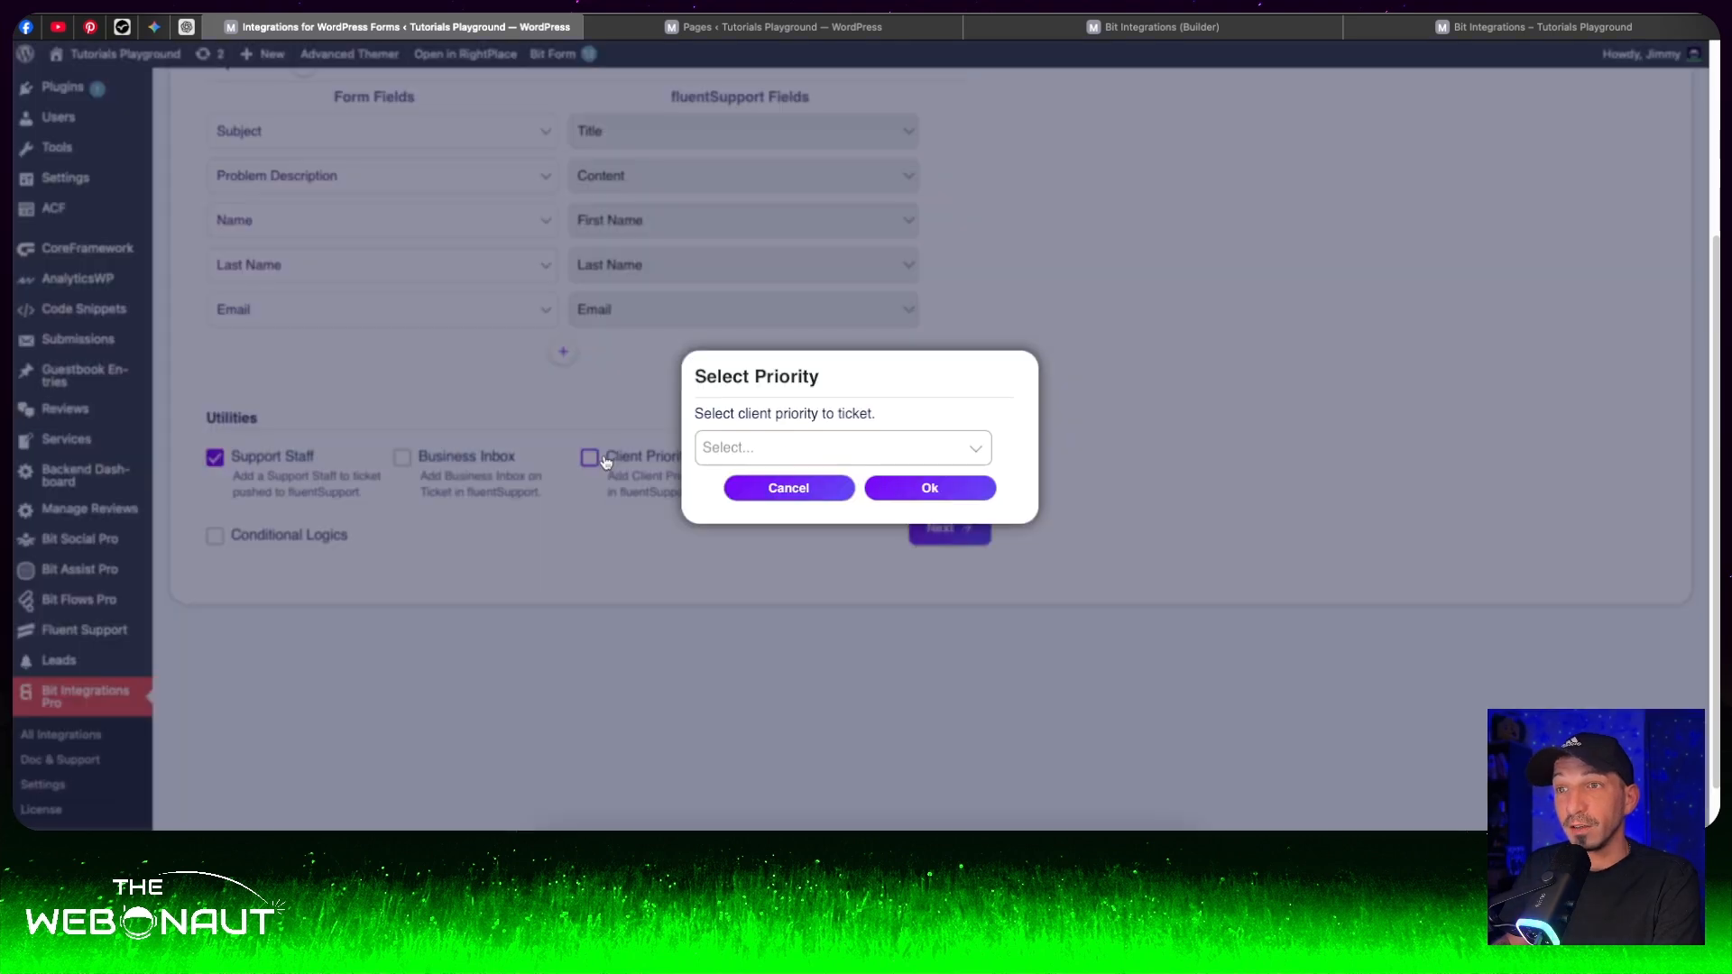
{"action": "left_click", "coordinate": [835, 448]}
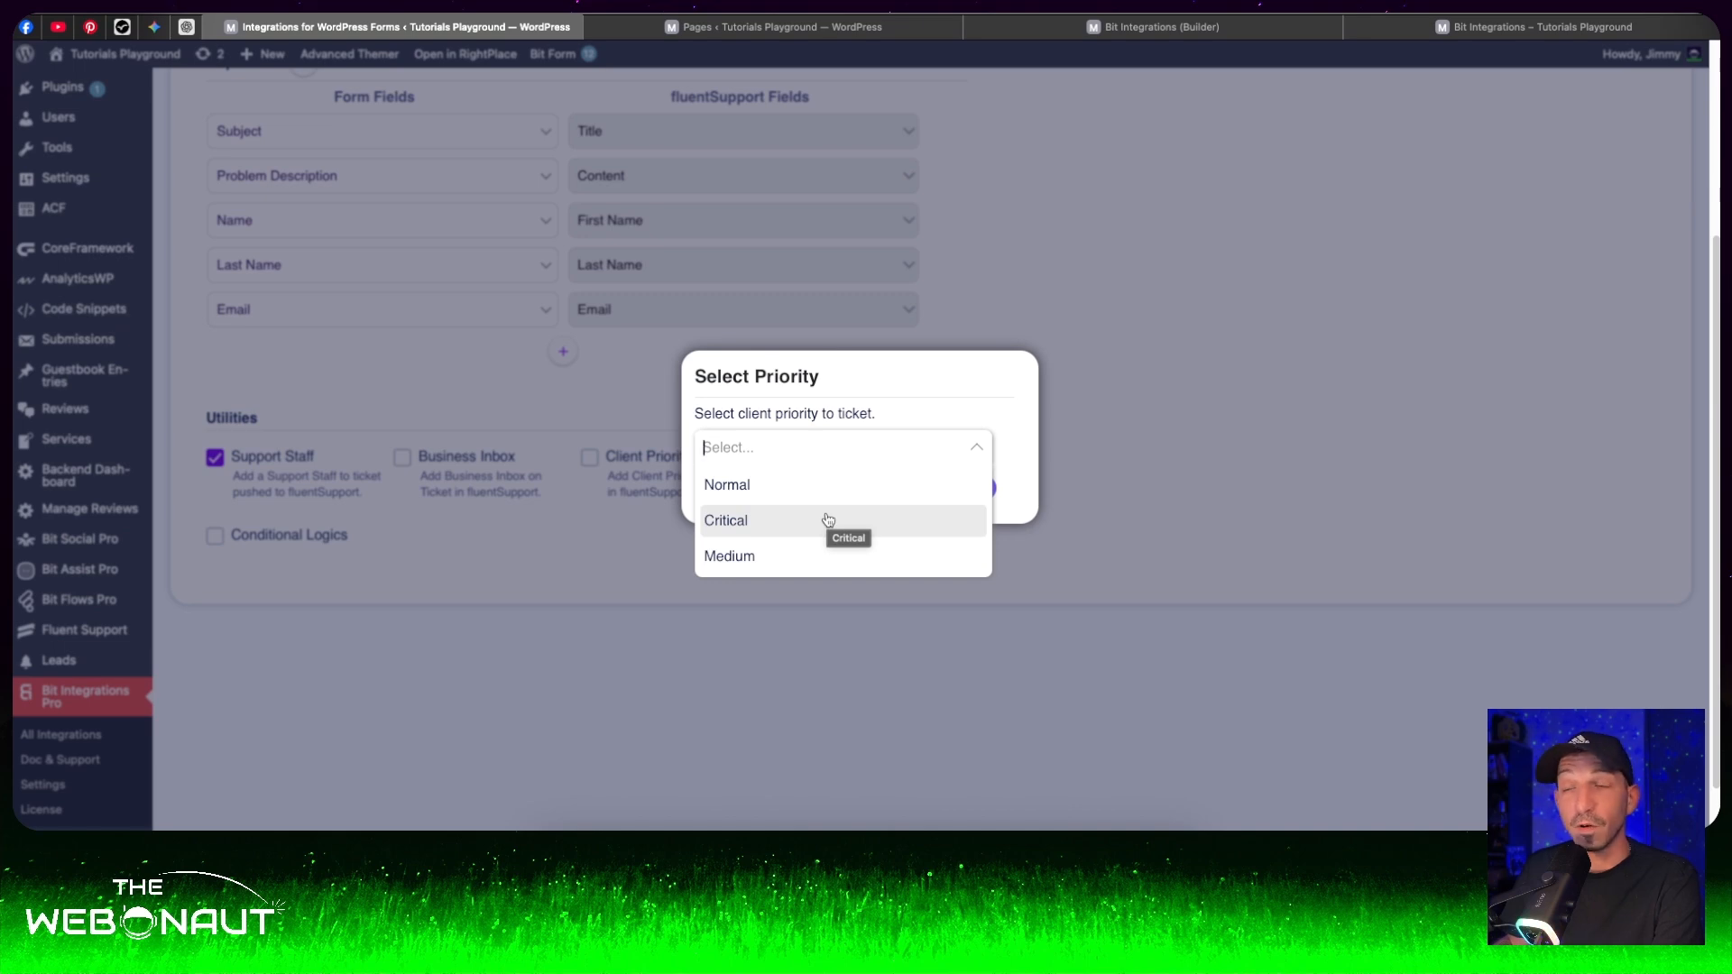
{"action": "left_click", "coordinate": [821, 570]}
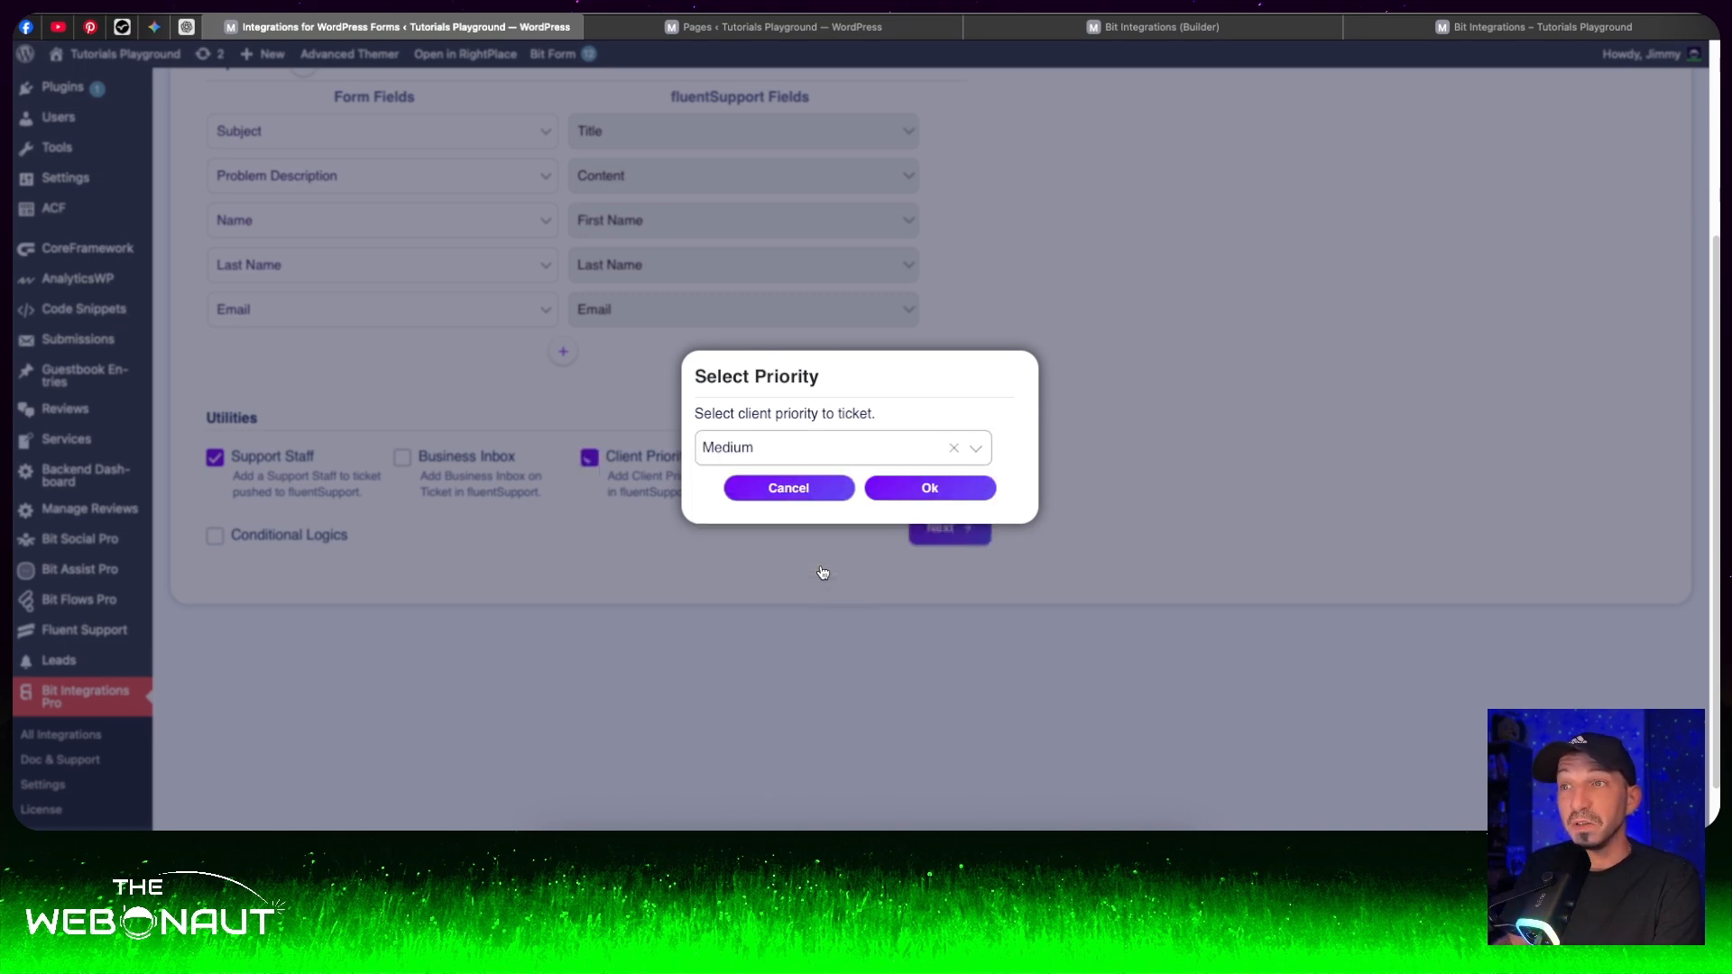
{"action": "left_click", "coordinate": [932, 488]}
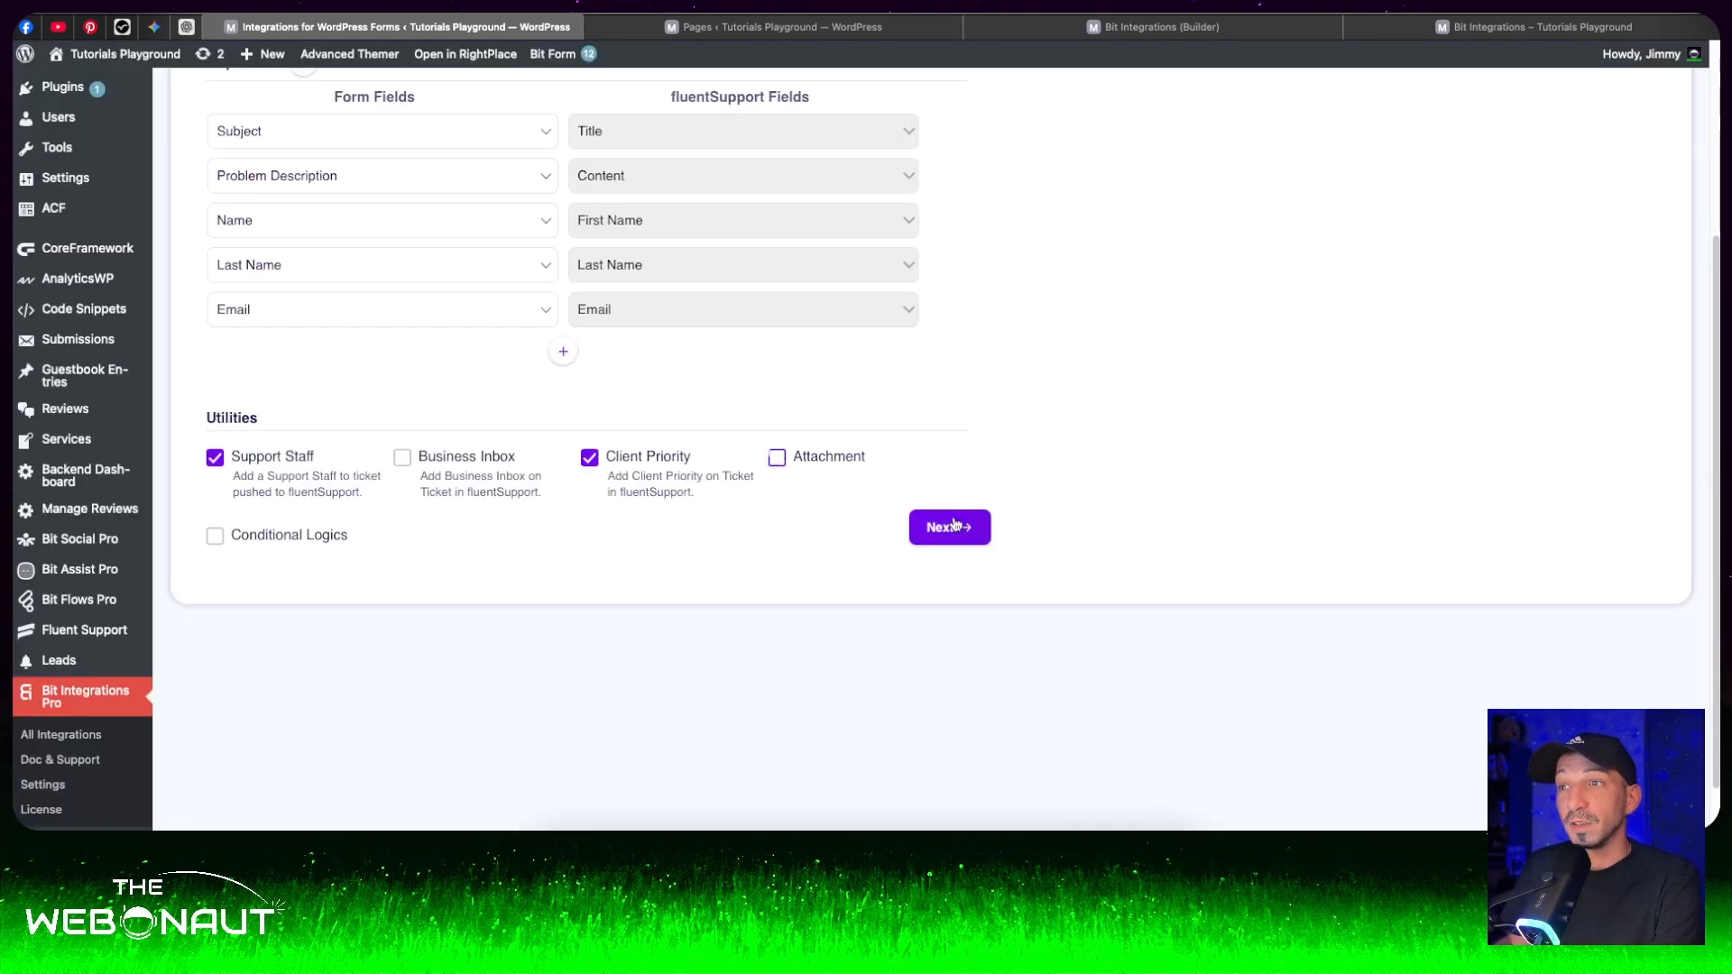
- Complete the Fluent Support integration settings and save the new integration
{"action": "left_click", "coordinate": [951, 528]}
{"action": "scroll", "coordinate": [955, 490], "scroll_direction": "up", "scroll_amount": 3}
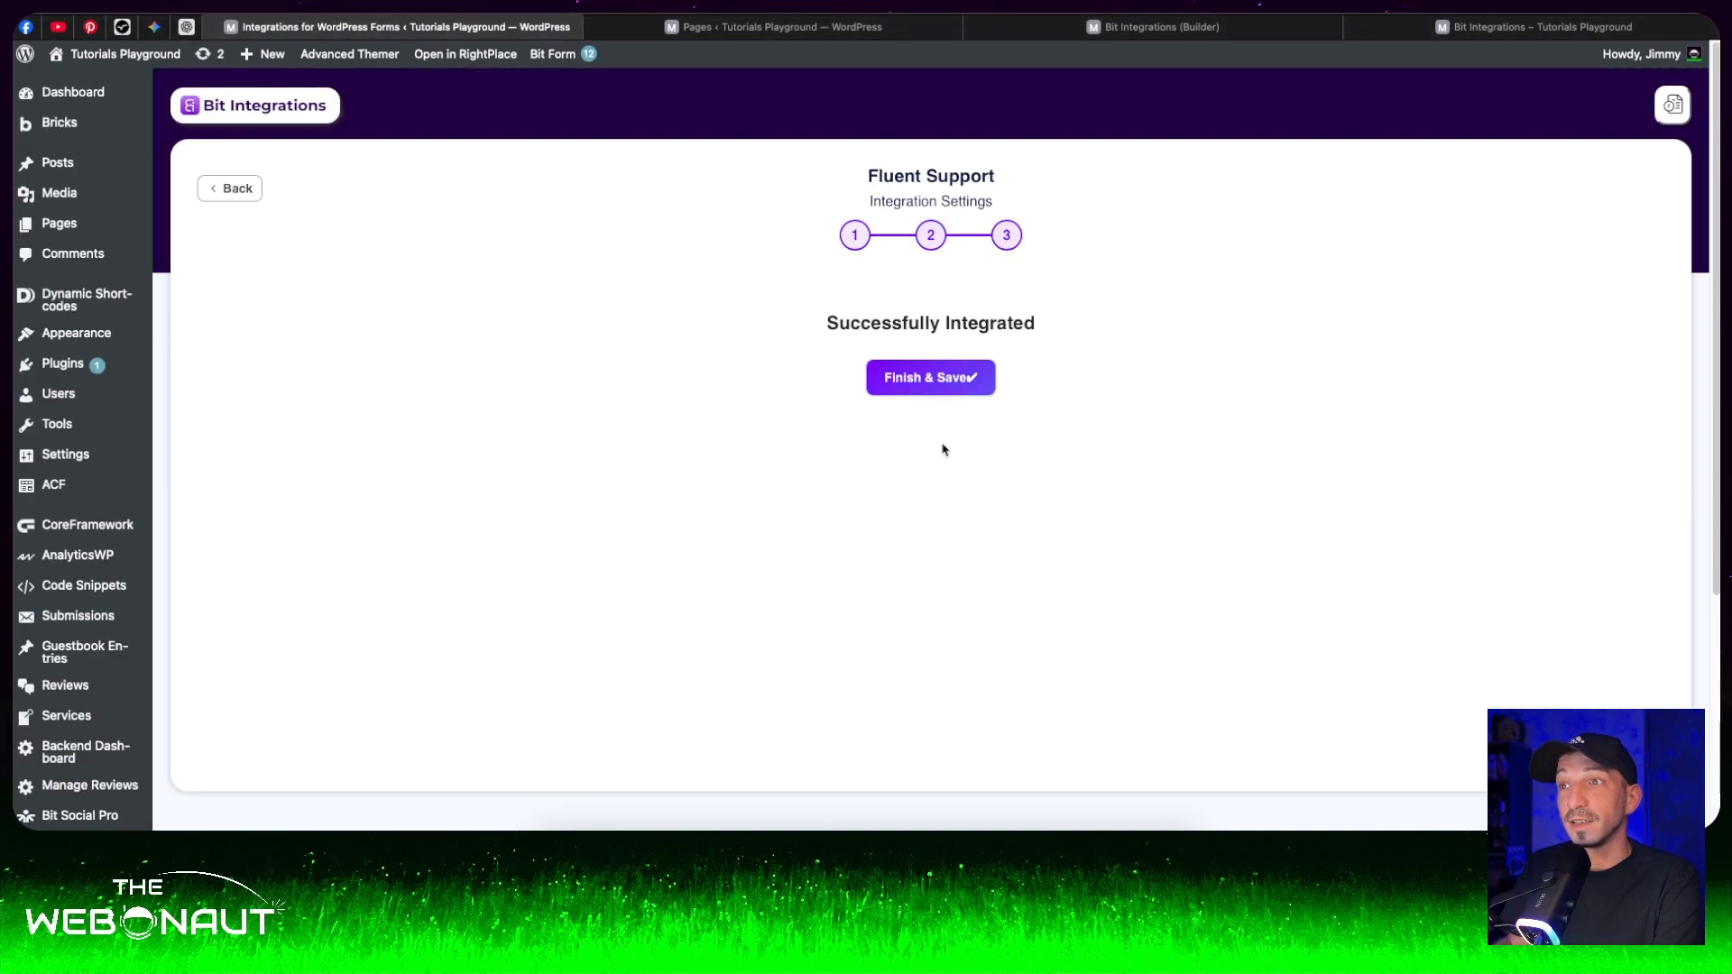
{"action": "left_click", "coordinate": [939, 390]}
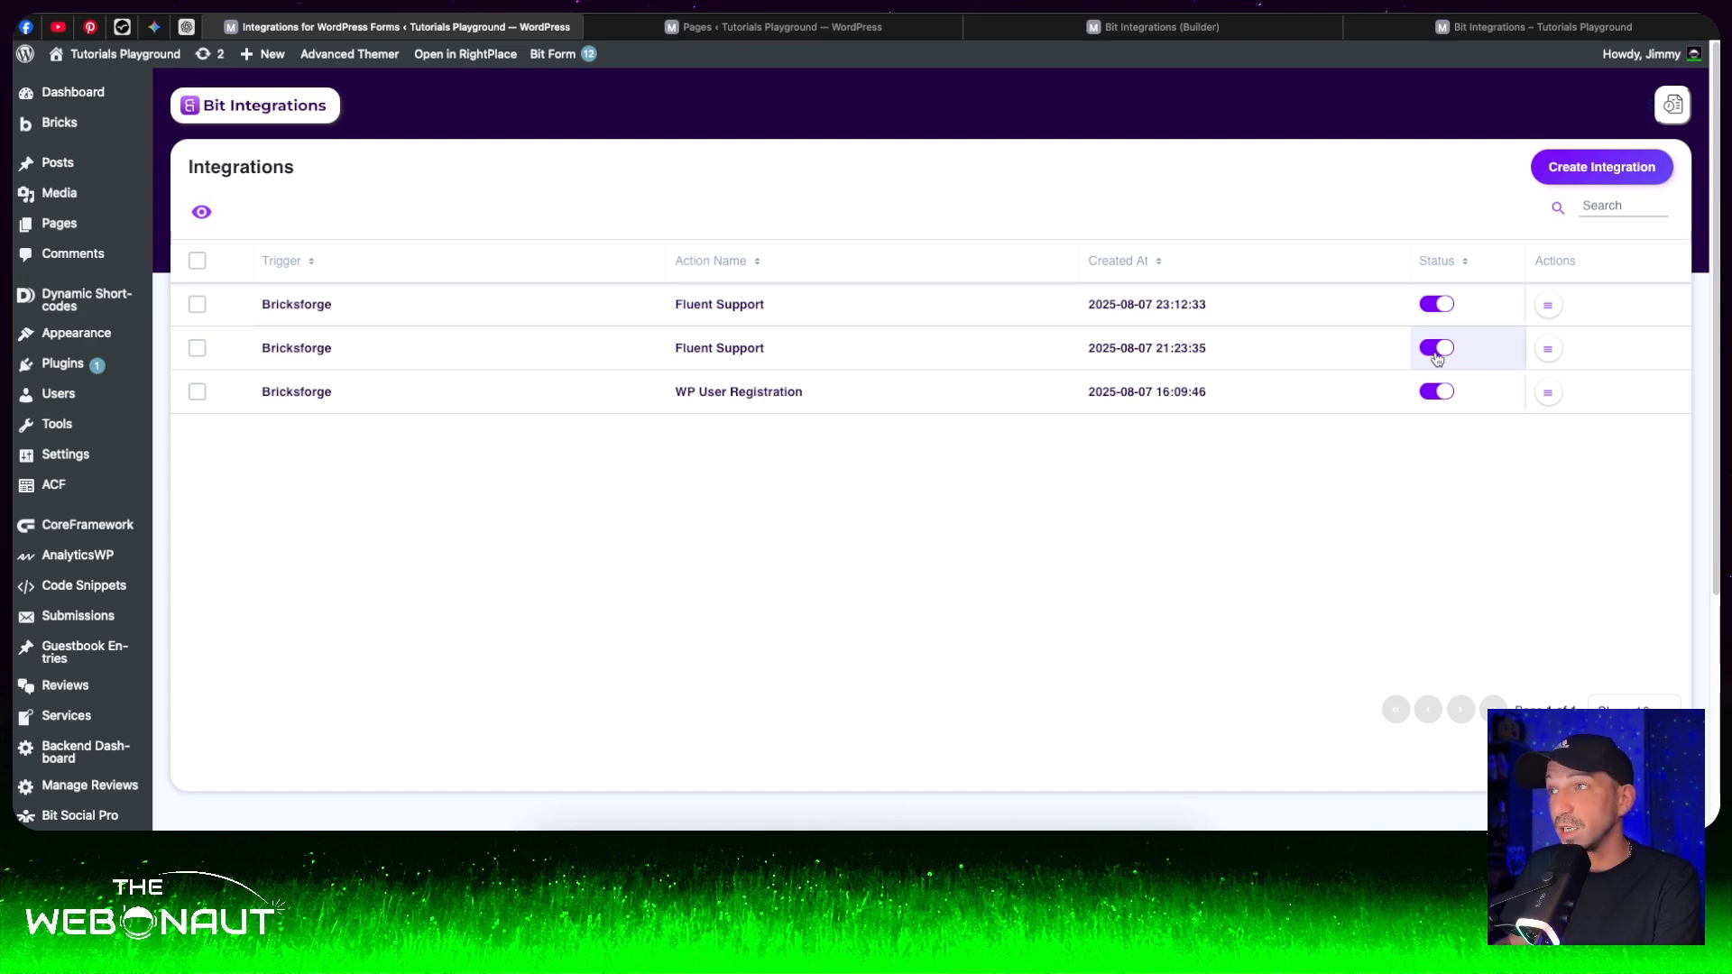
{"action": "left_click", "coordinate": [1438, 352]}
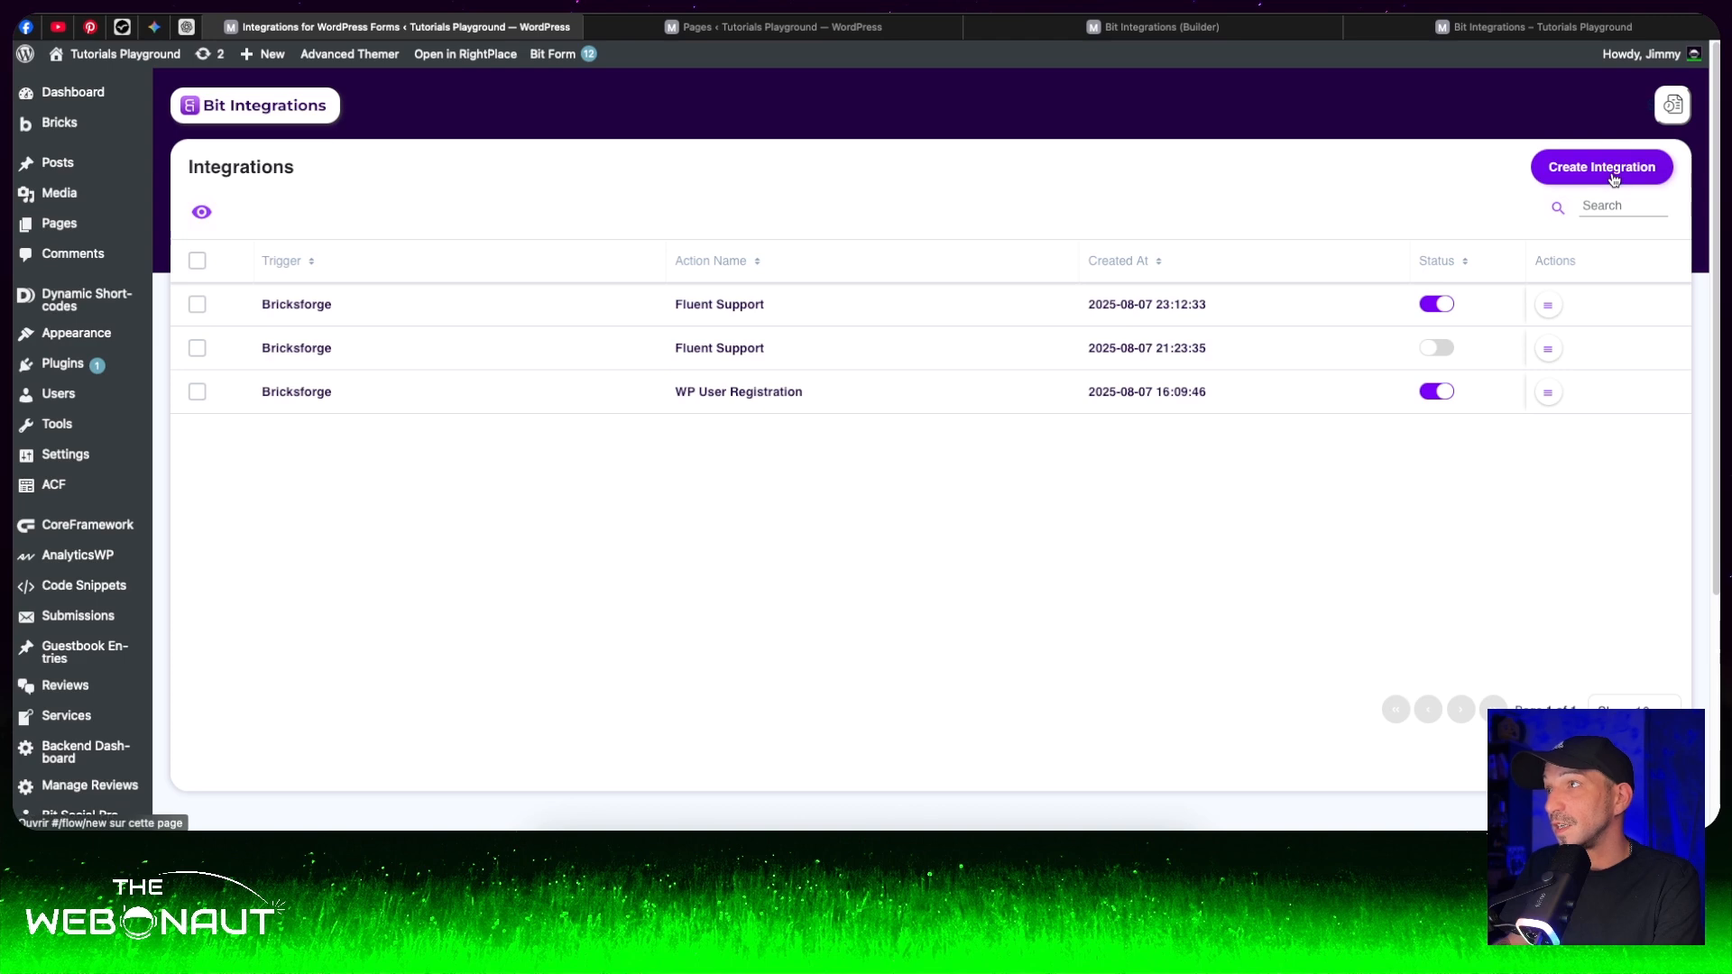
- Switch to the live Bit Integrations form page and fill in the customer's first name, last name and email
{"action": "left_click", "coordinate": [1436, 23]}
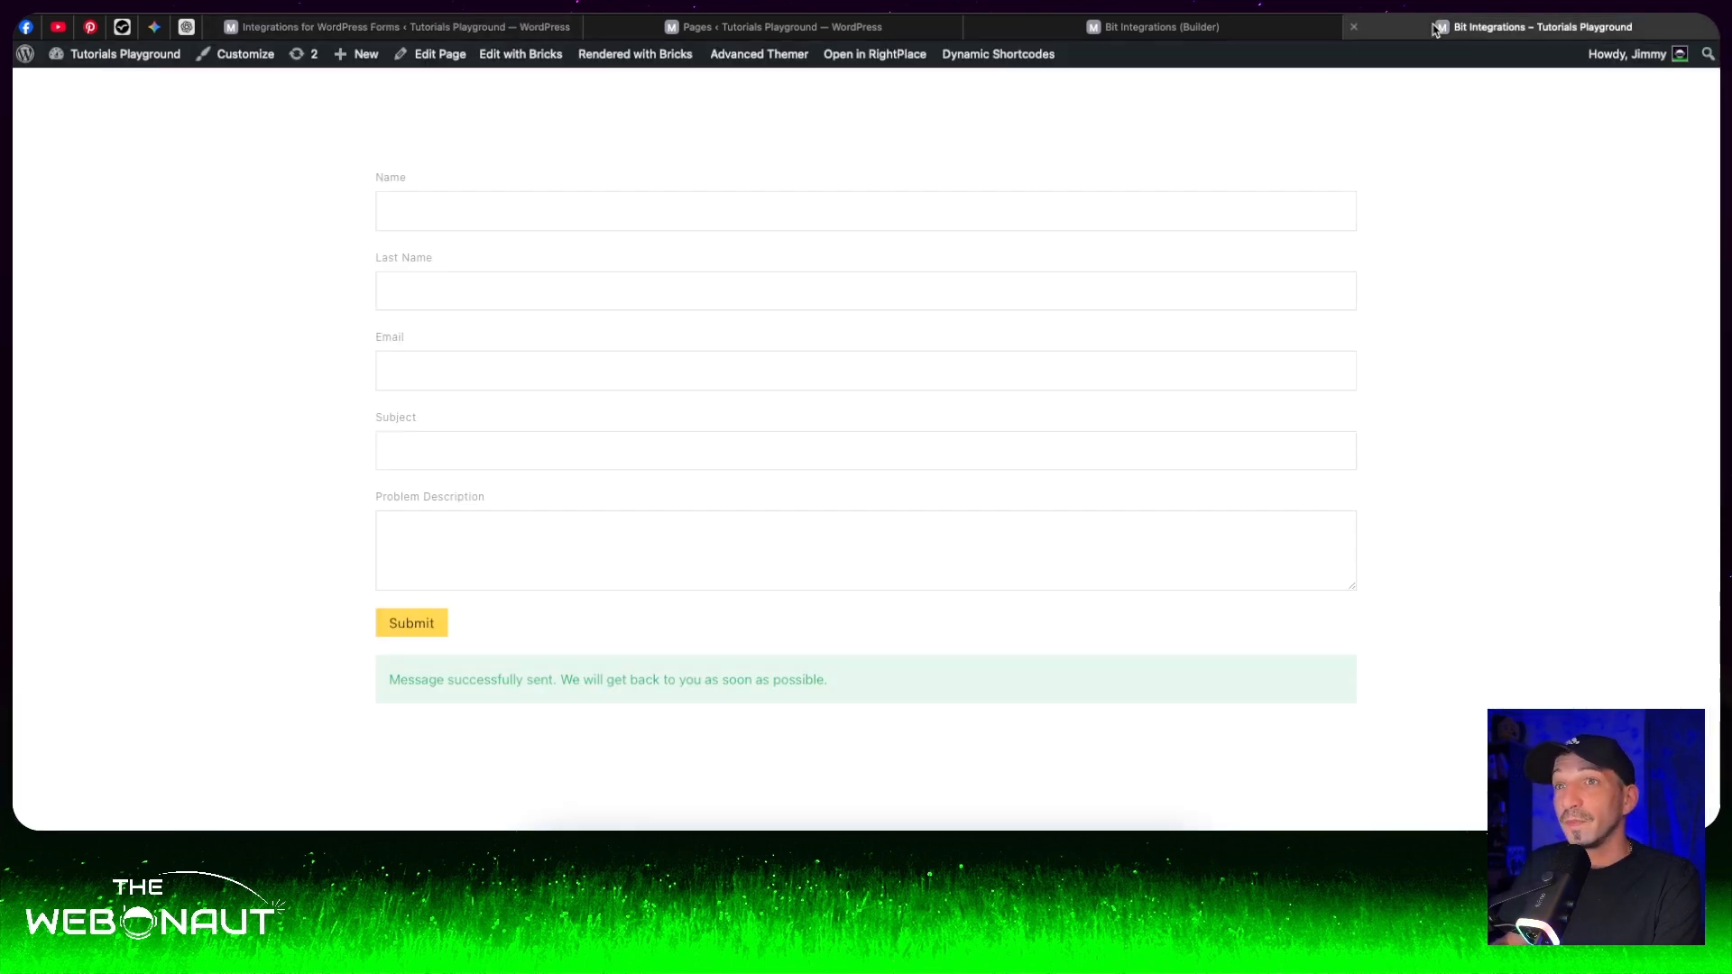
{"action": "left_click", "coordinate": [507, 211]}
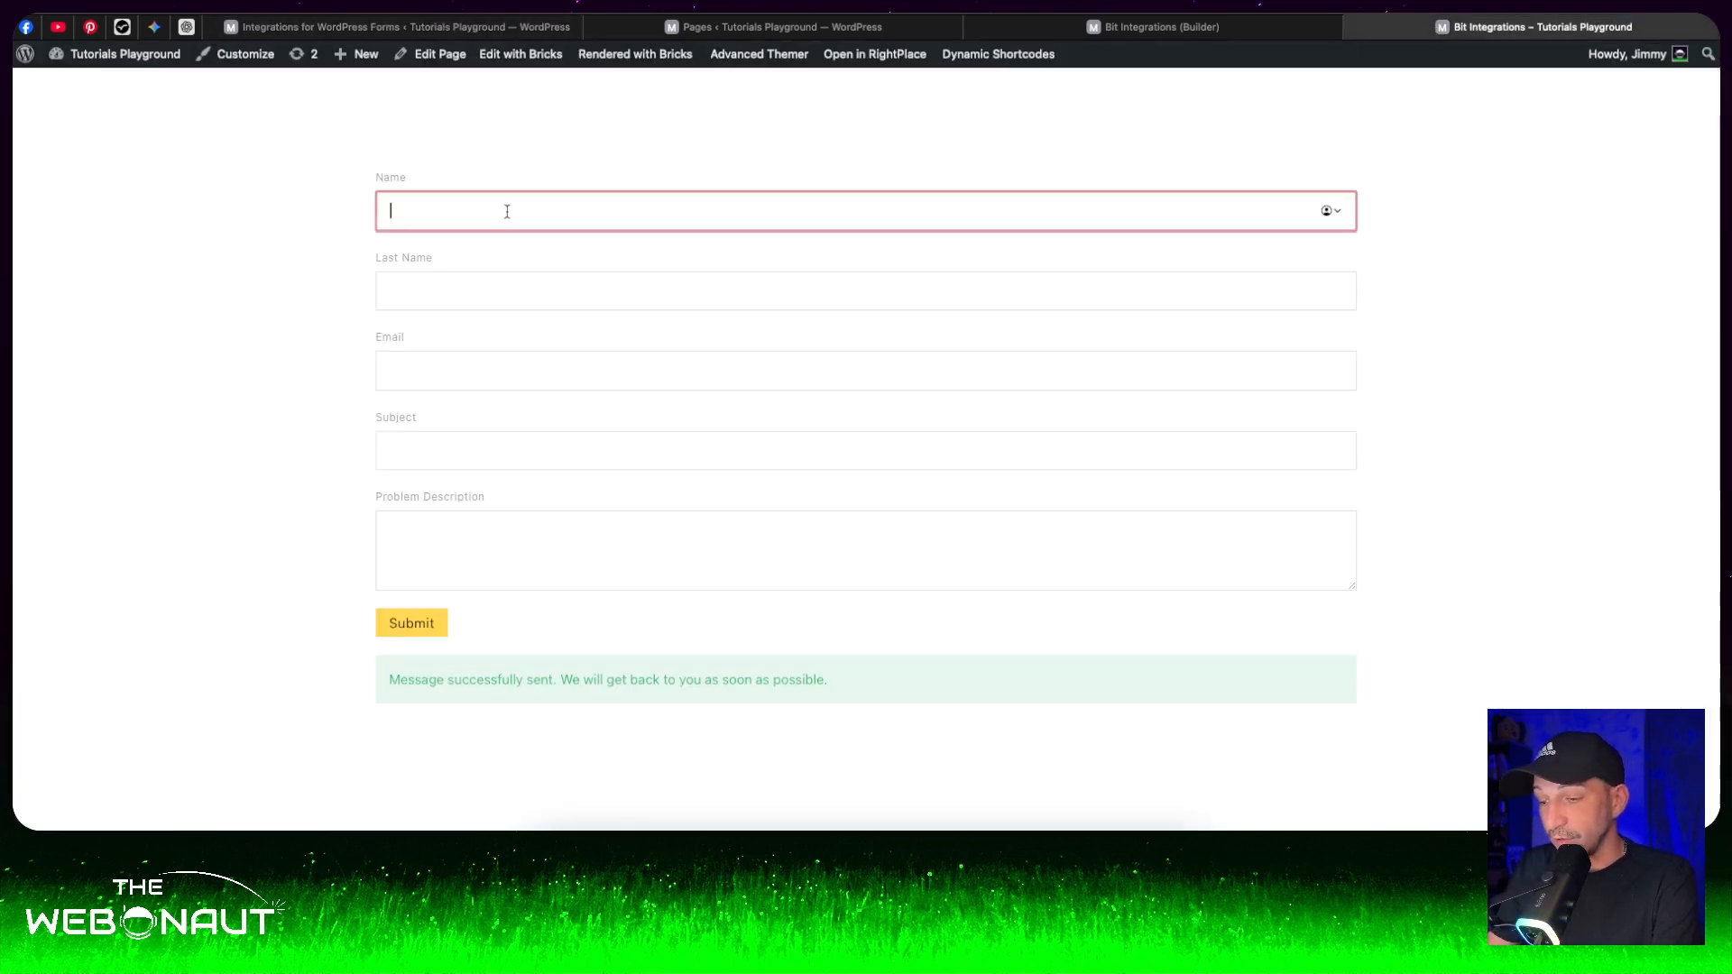
{"action": "left_click", "coordinate": [429, 206]}
{"action": "type", "text": "Jimmy"}
{"action": "key", "text": "Tab"}
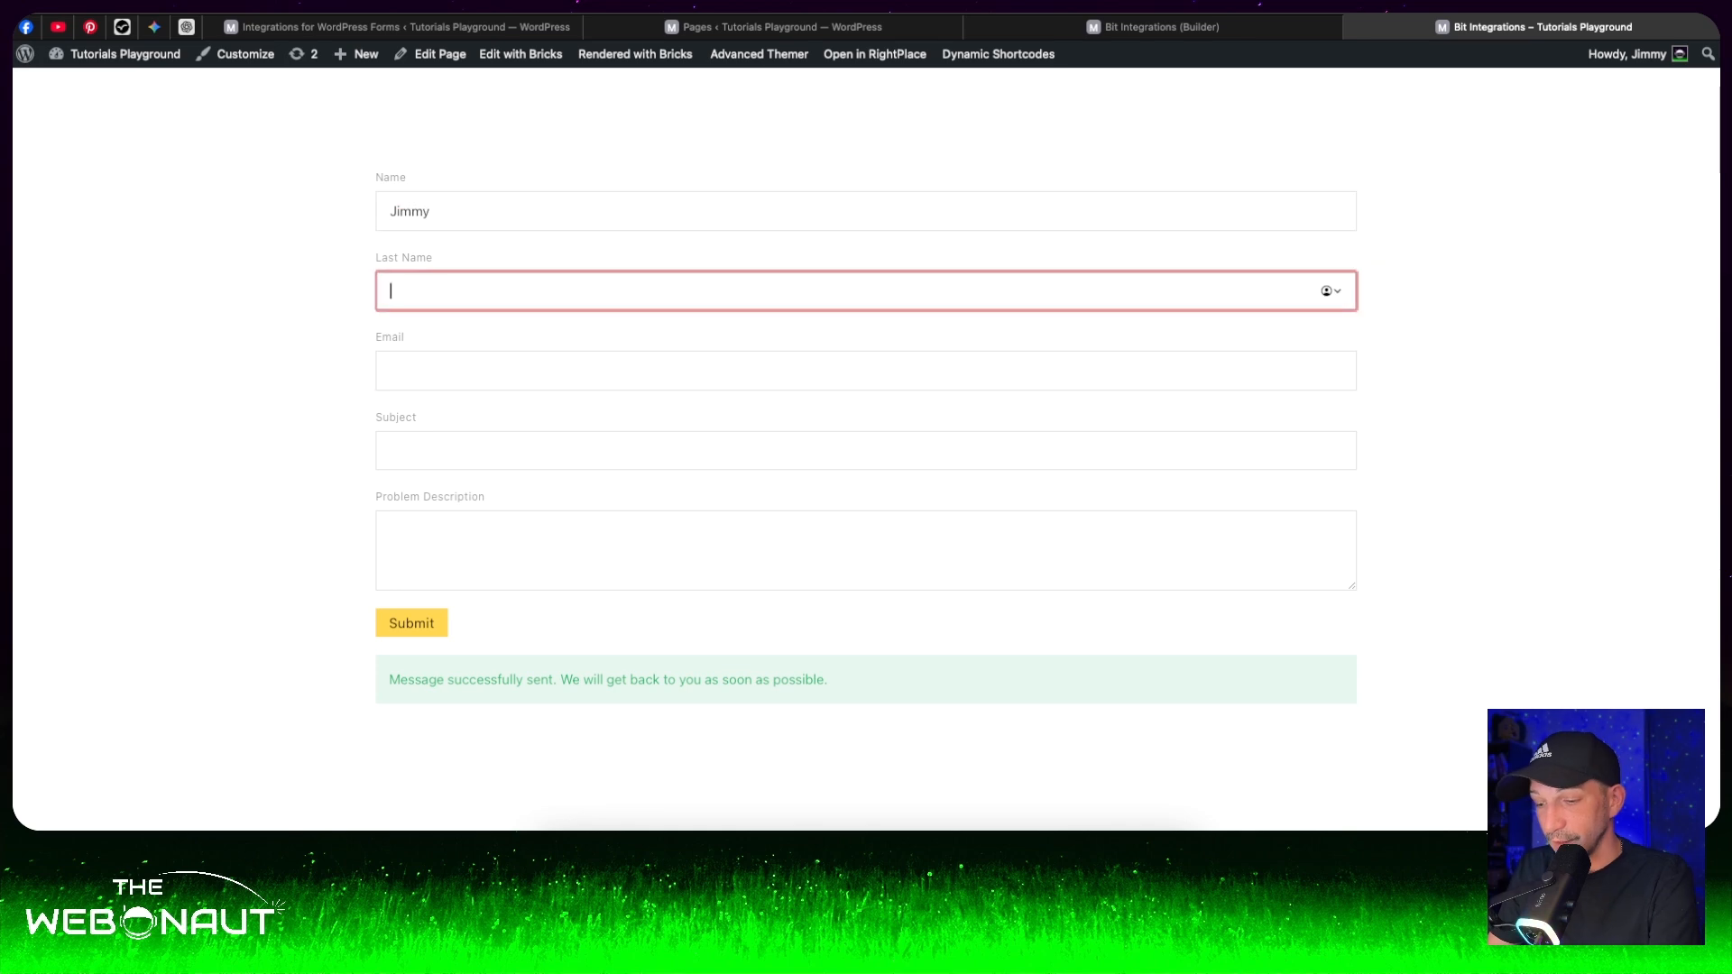
{"action": "type", "text": "Tav"}
{"action": "key", "text": "Tab"}
{"action": "type", "text": "a@a.com"}
- Enter subject "I have a technical problem on my site" and description "I cannot reach the back end of my site", and submit the form
{"action": "left_click", "coordinate": [409, 450]}
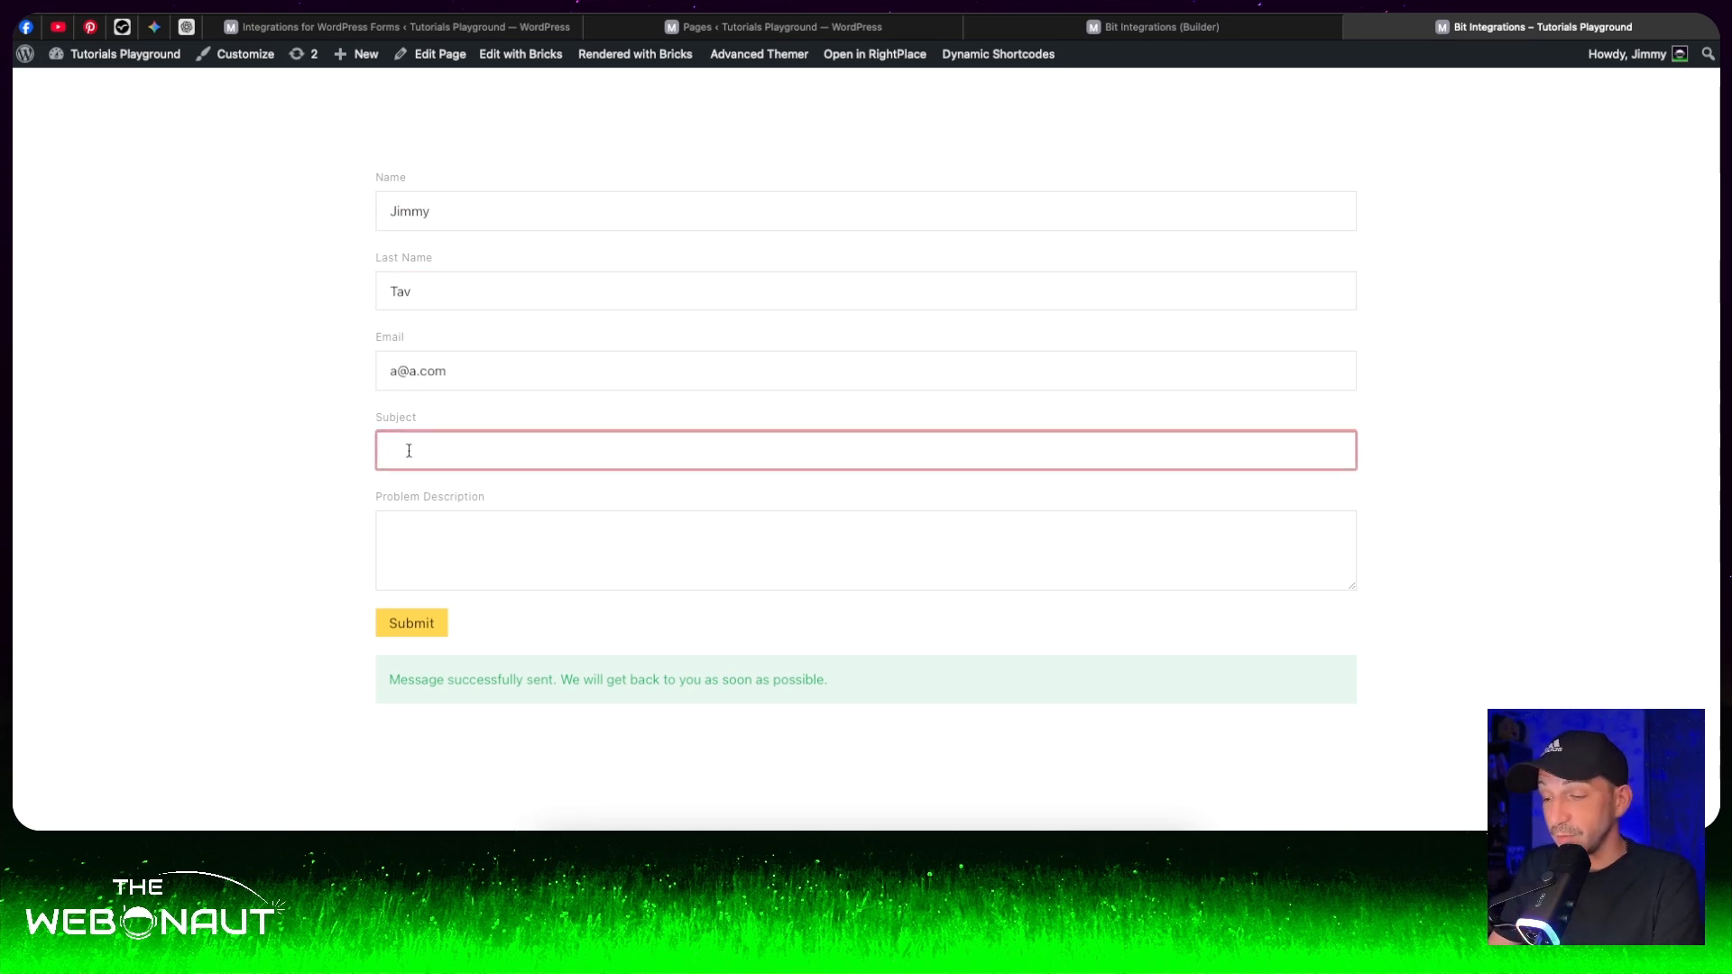
{"action": "type", "text": "I"}
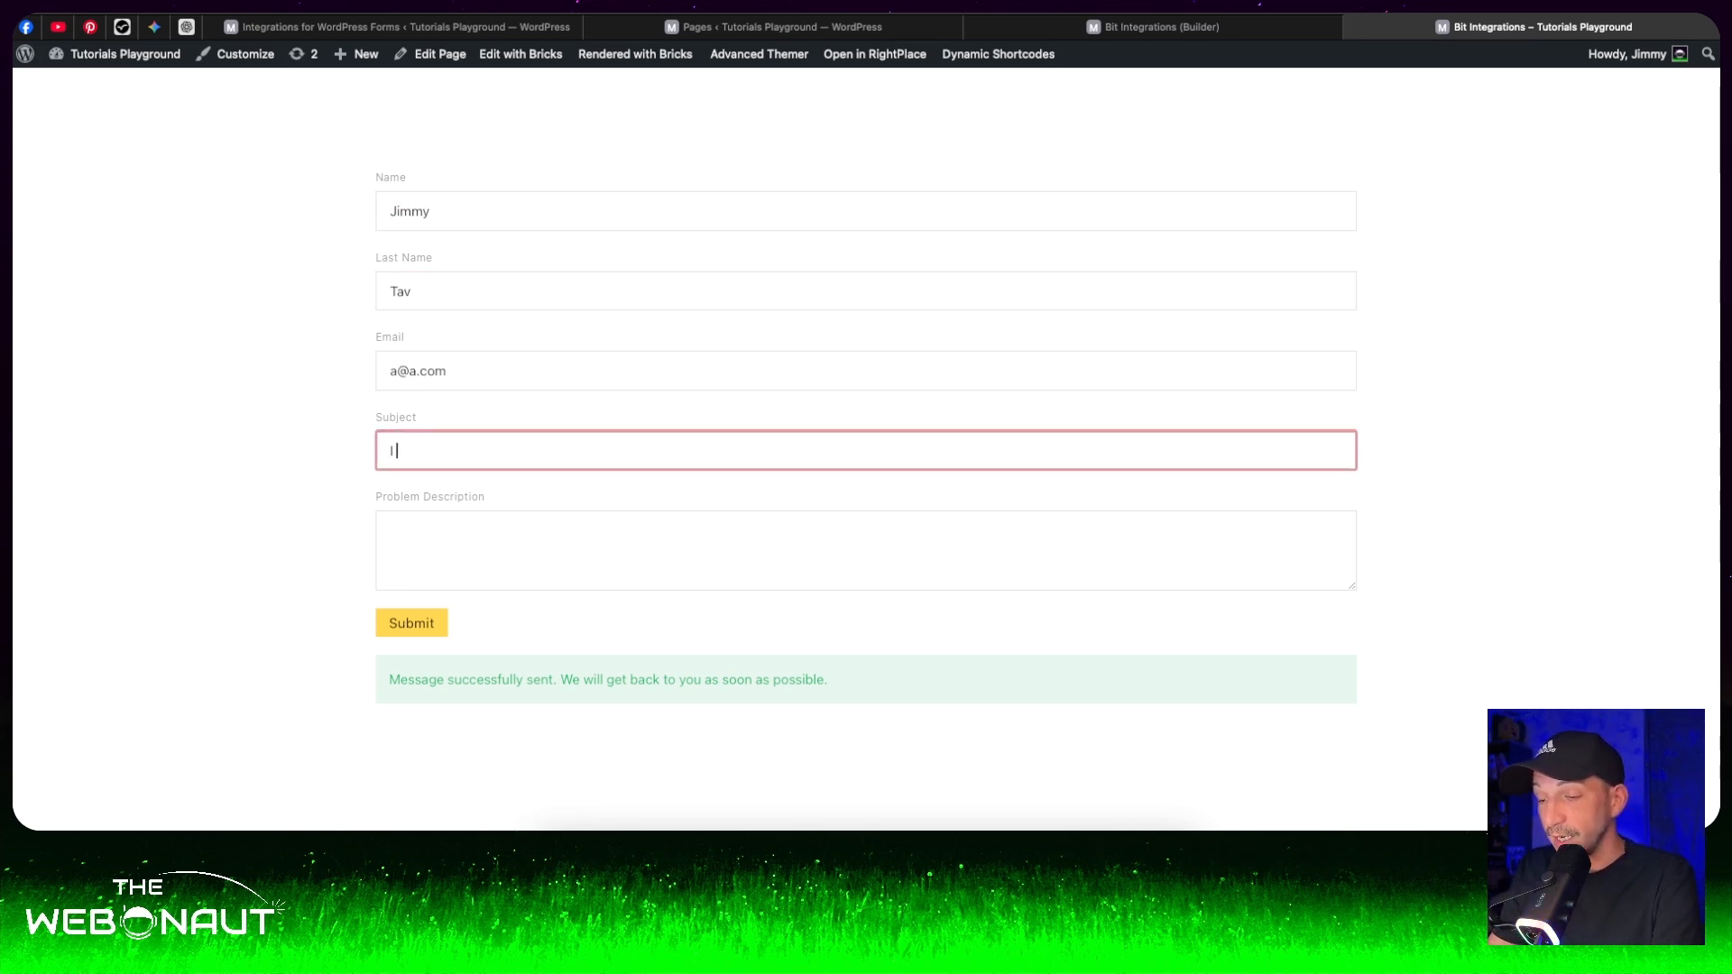
{"action": "type", "text": " have a technical prob"}
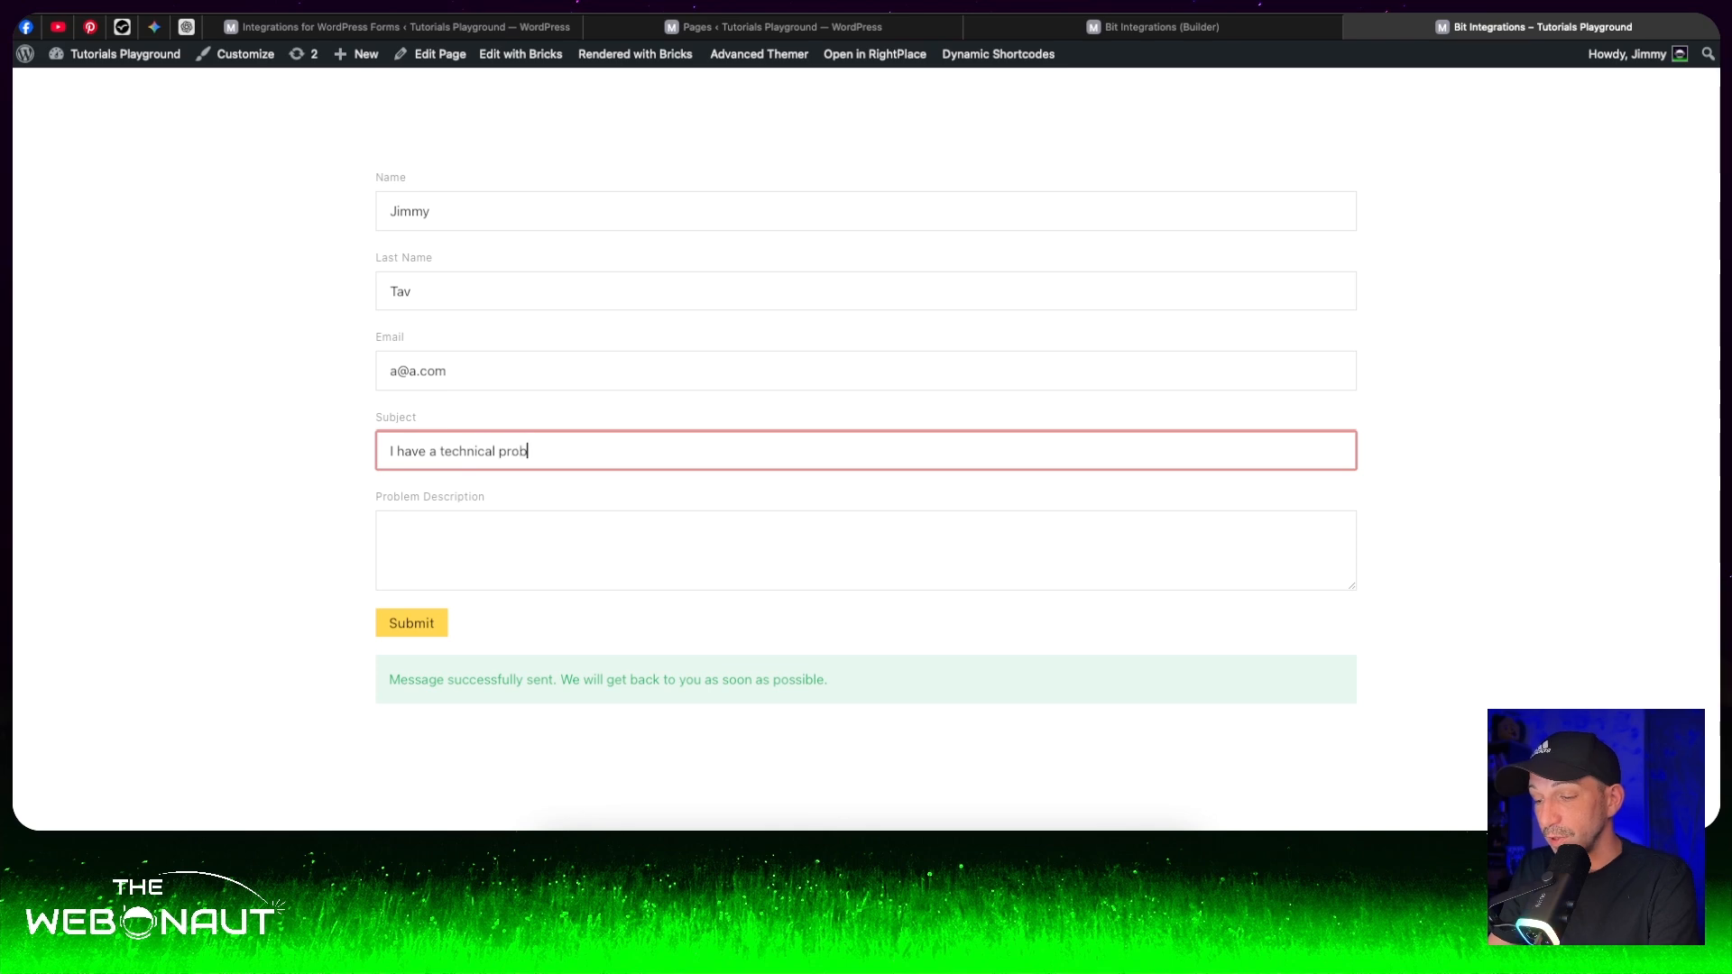
{"action": "type", "text": "lem on my site"}
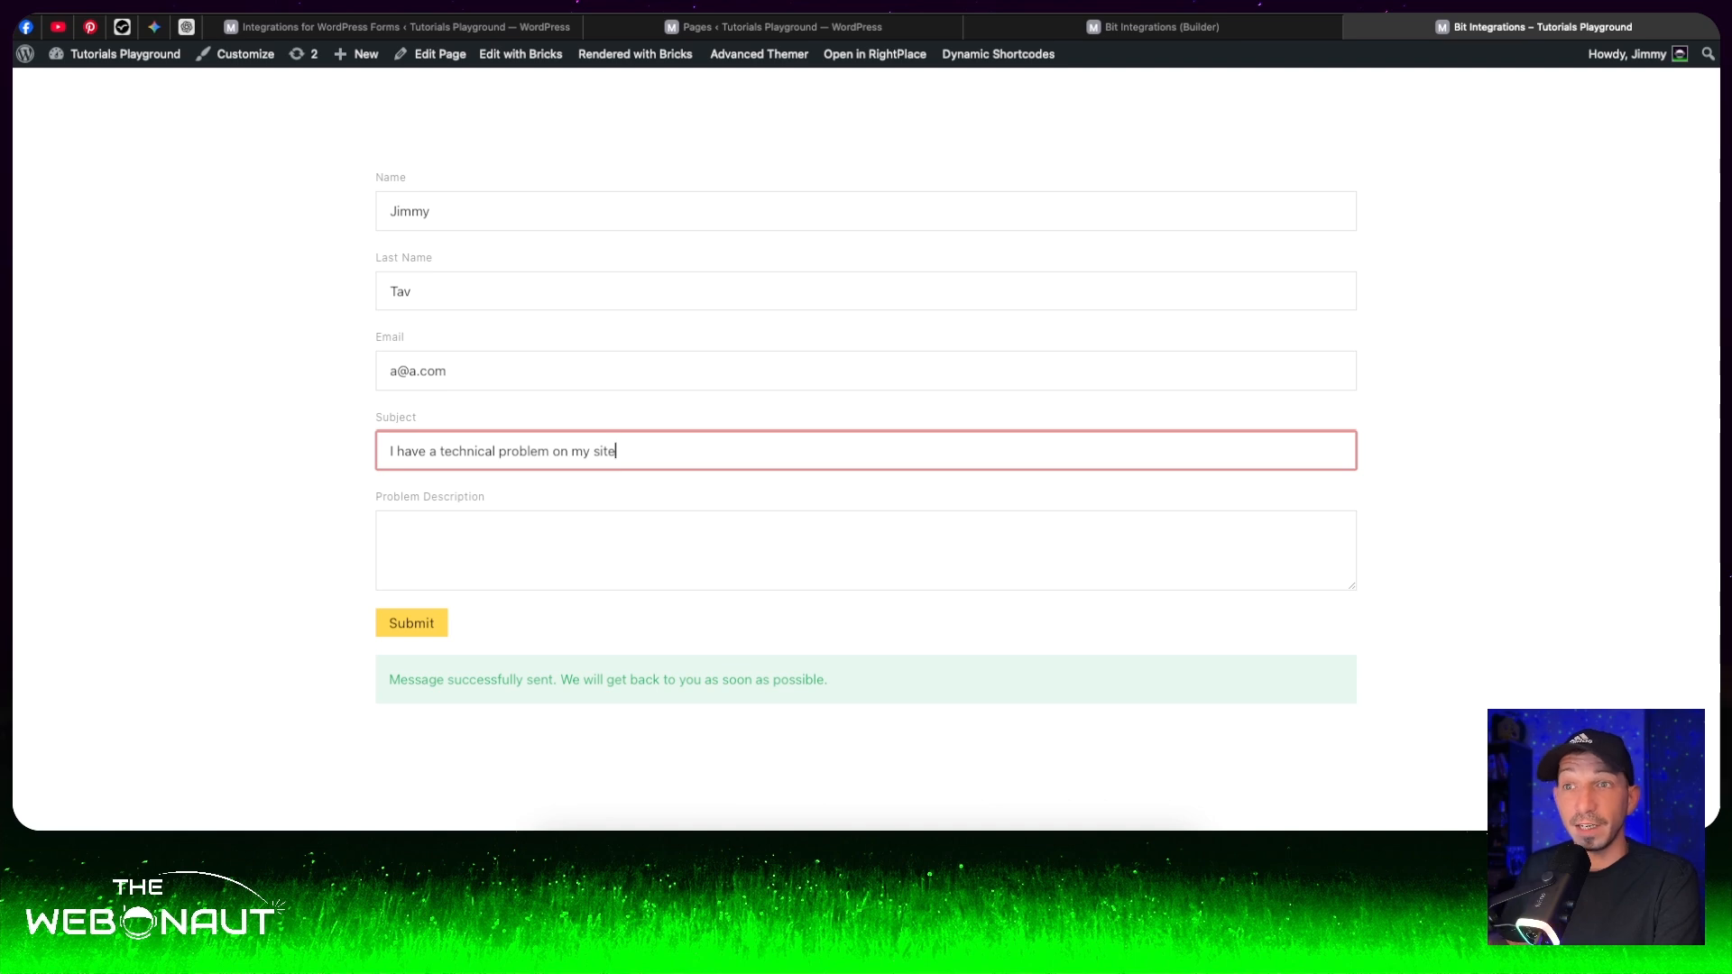
{"action": "left_click", "coordinate": [396, 526]}
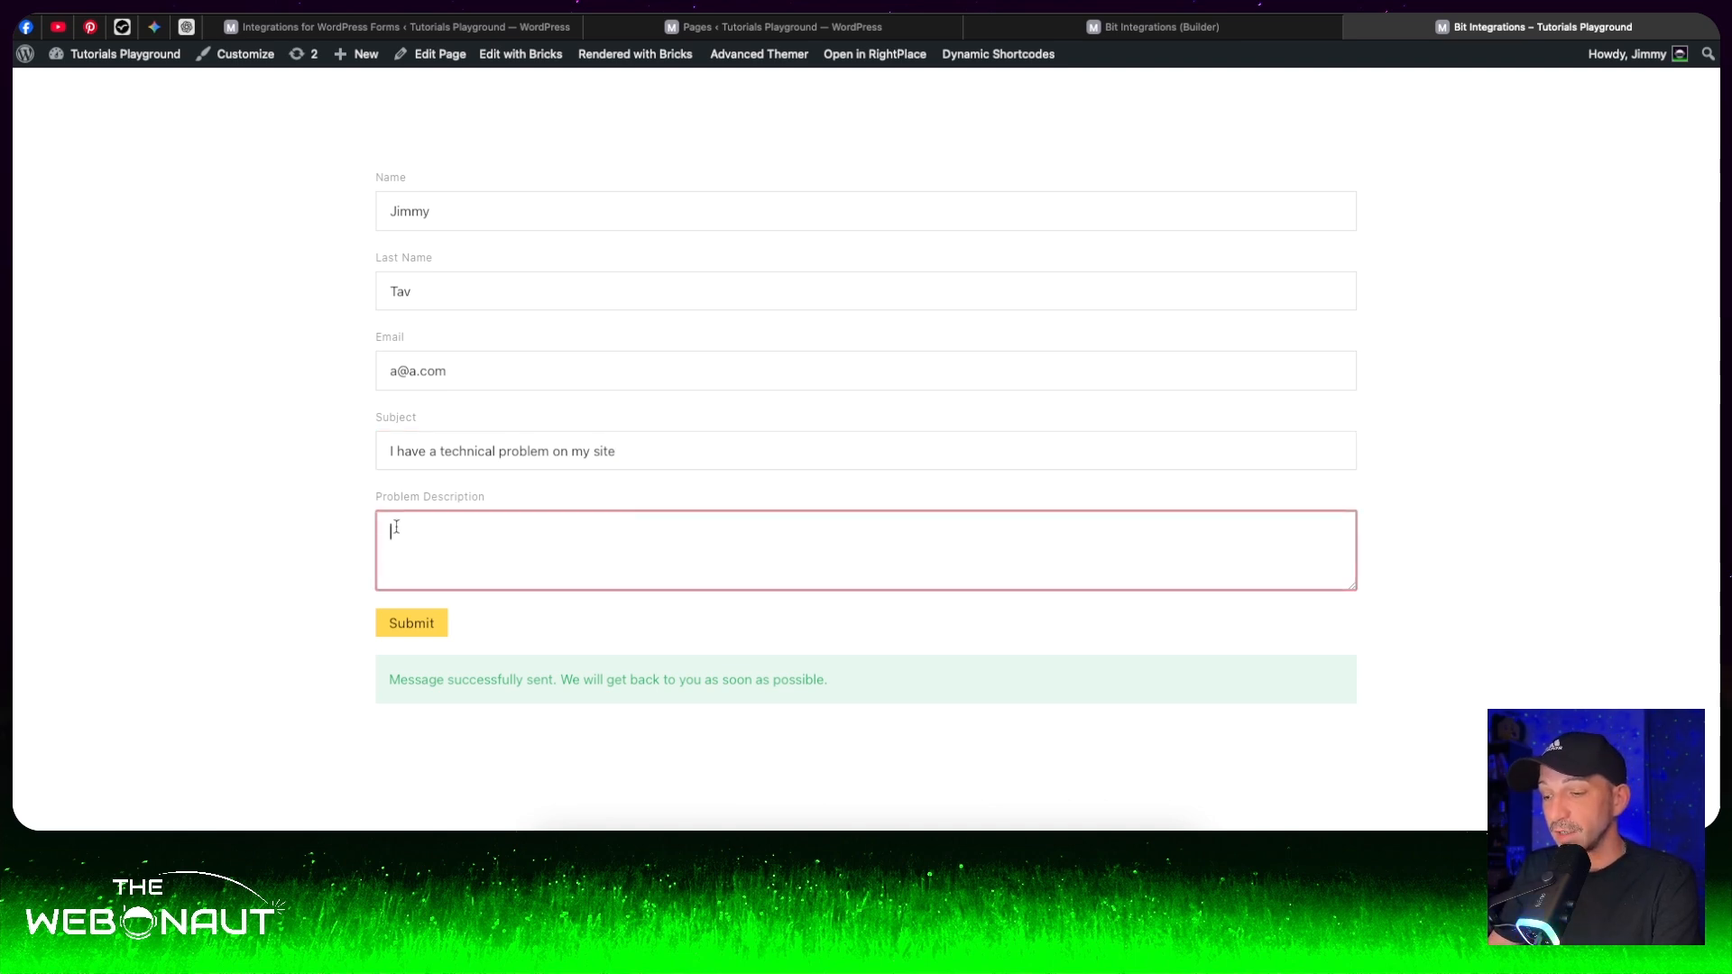
{"action": "type", "text": "I cannot "}
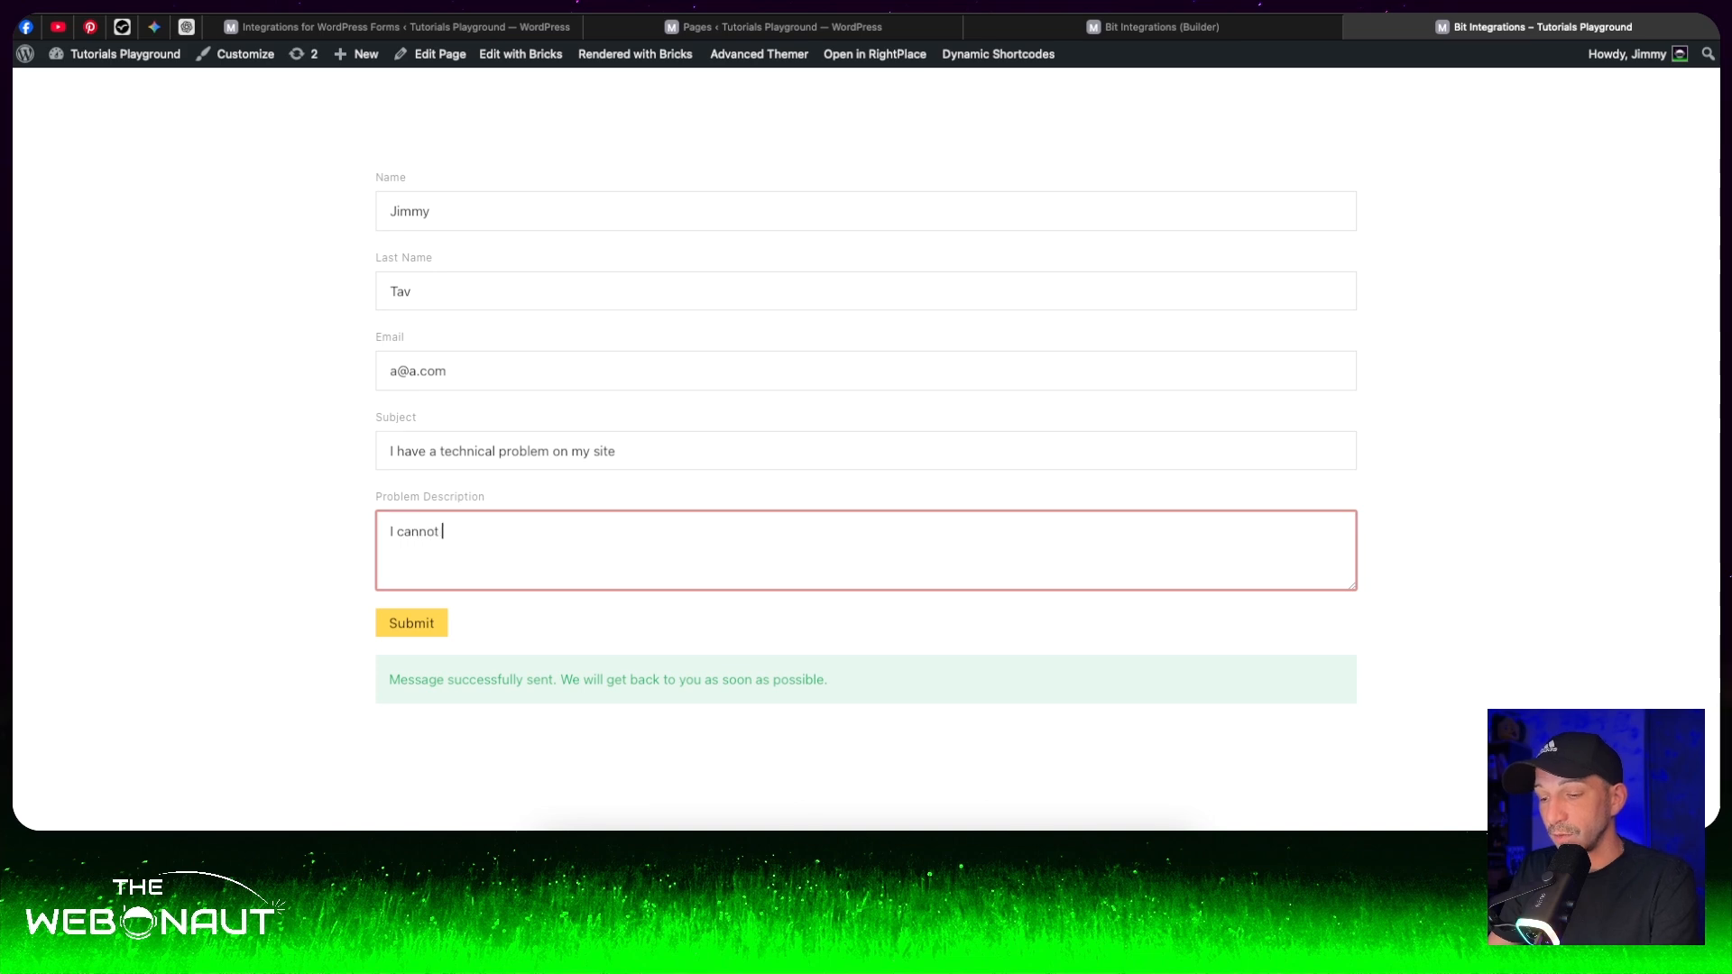
{"action": "type", "text": "reach the back end of my site"}
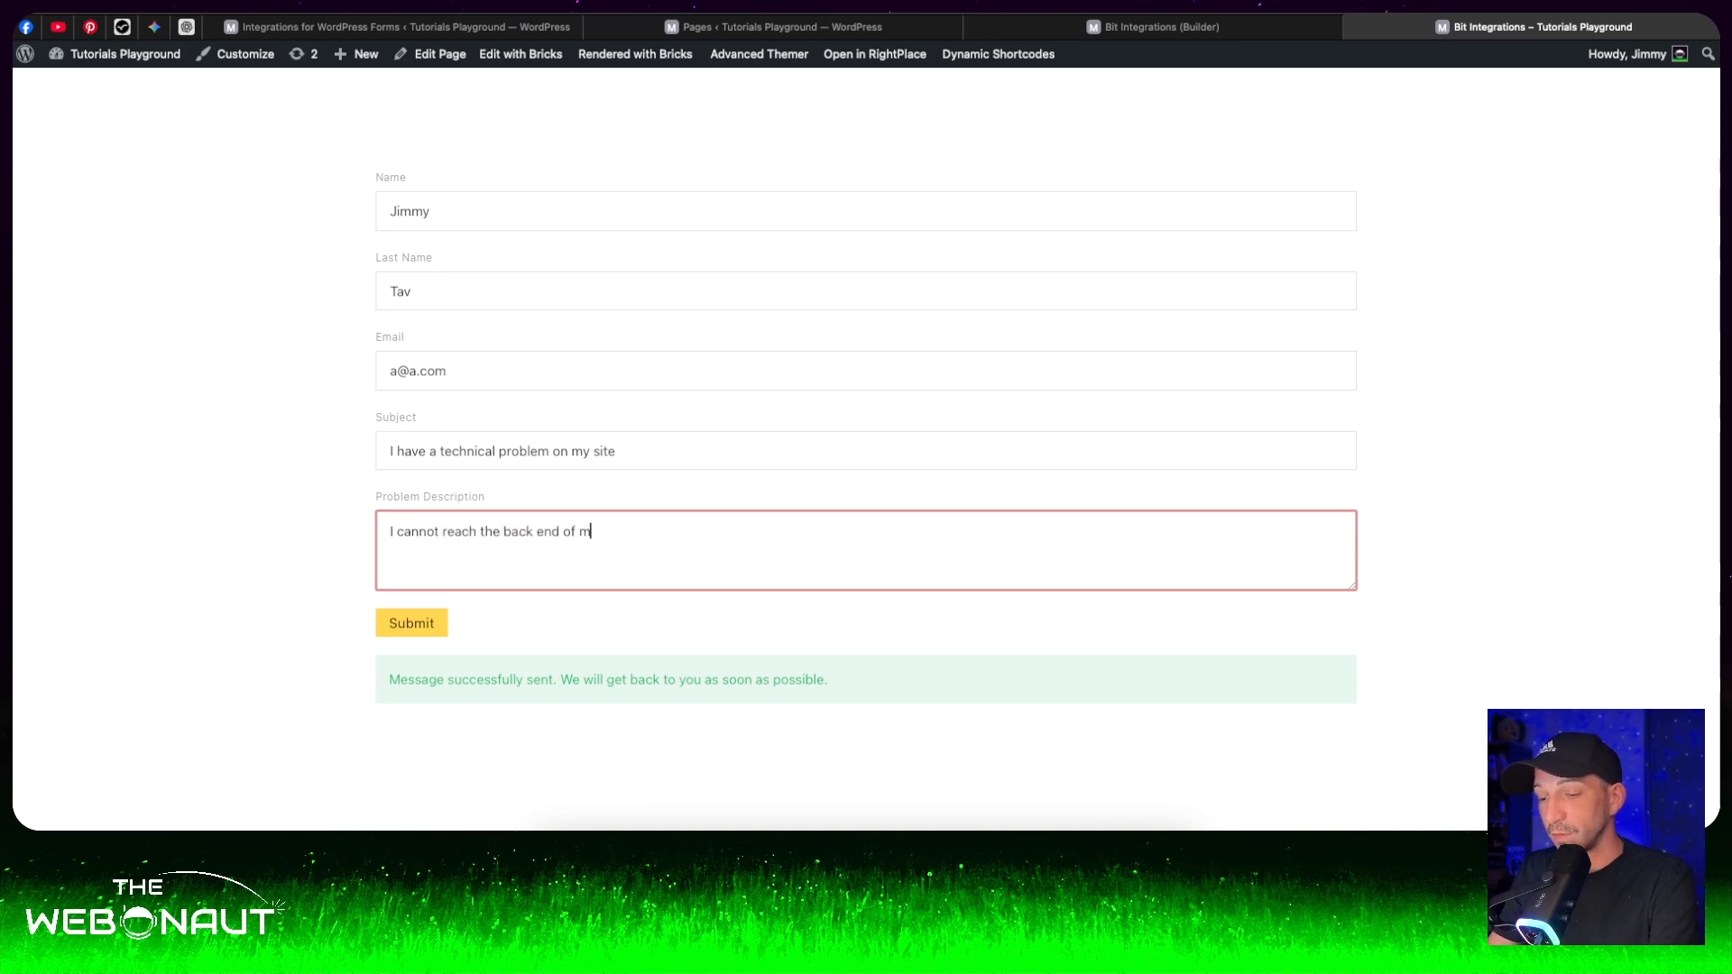
{"action": "left_click", "coordinate": [414, 625]}
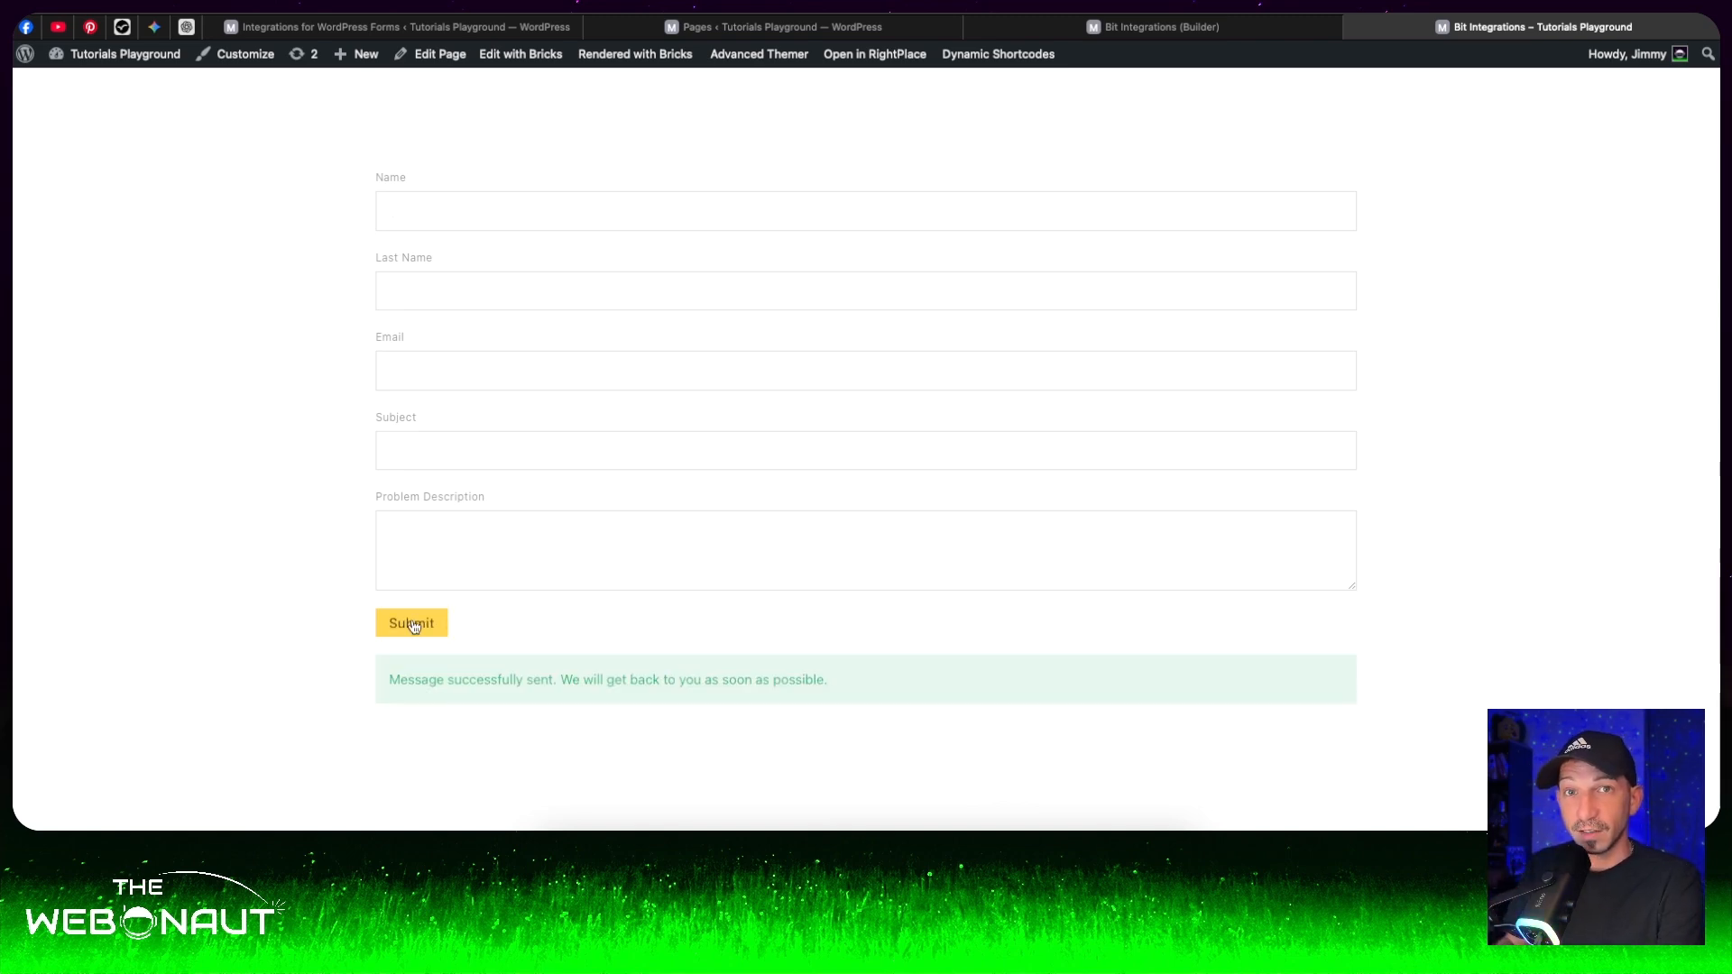
- Go to the Fluent Support tickets in the WordPress admin and open the ticket "I have a technical problem on my site"
{"action": "left_click", "coordinate": [427, 36]}
{"action": "scroll", "coordinate": [107, 437], "scroll_direction": "down", "scroll_amount": 3}
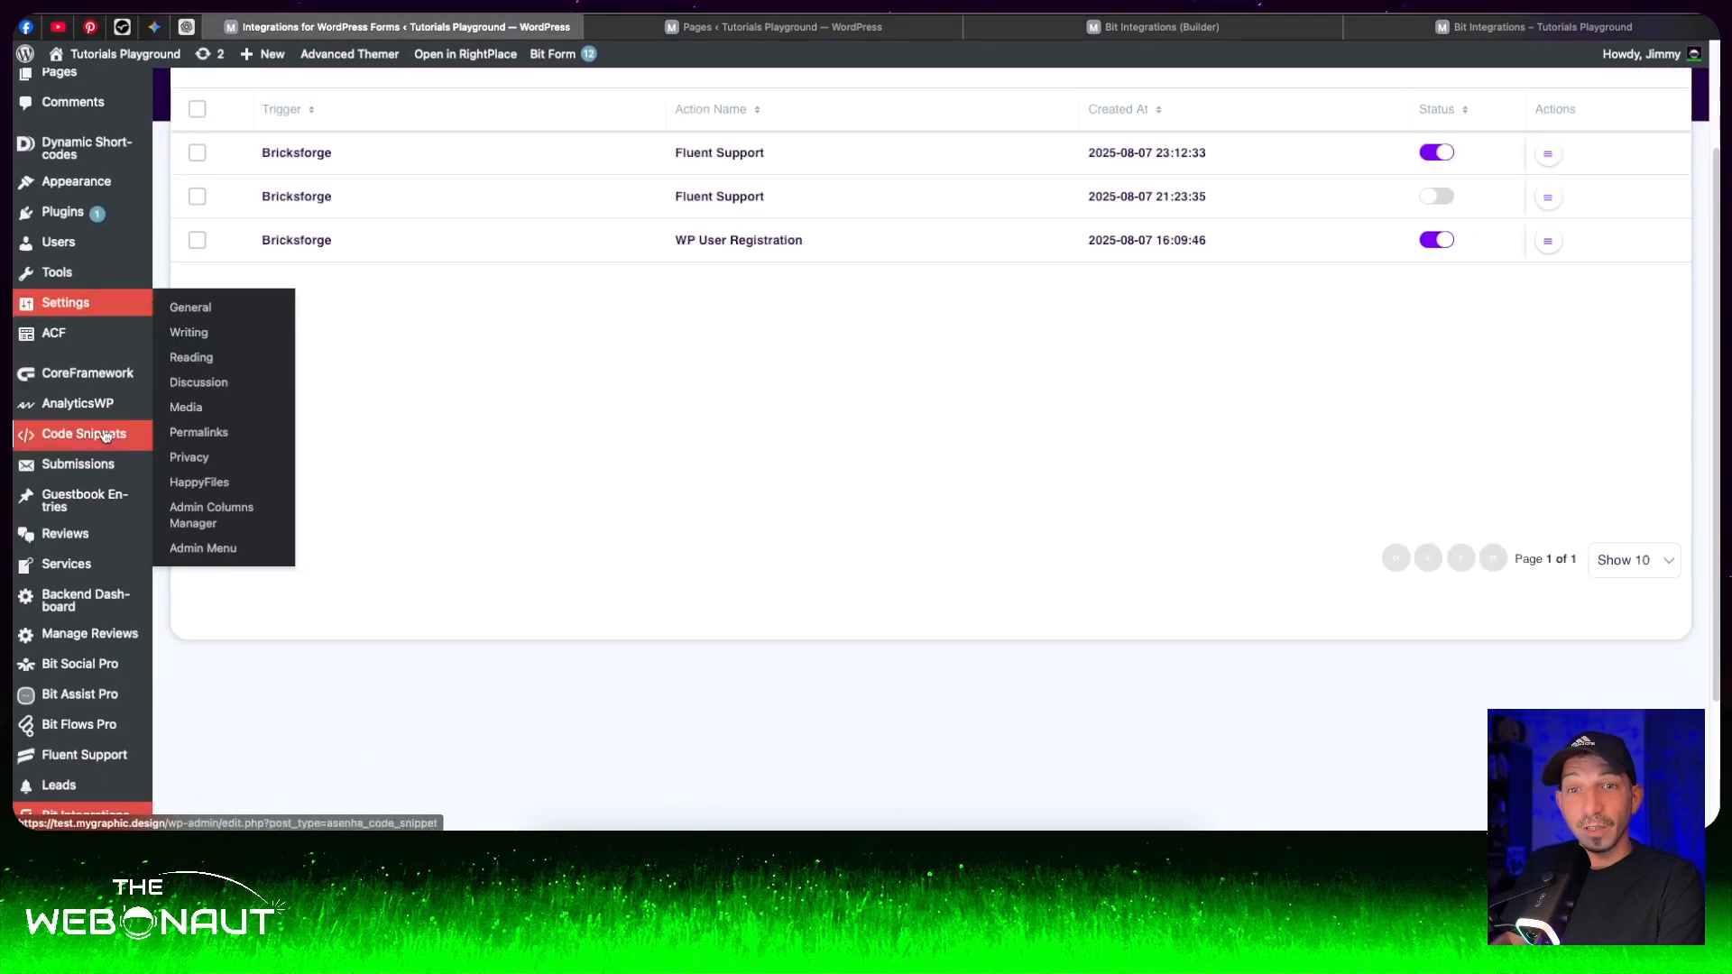
{"action": "left_click", "coordinate": [120, 761]}
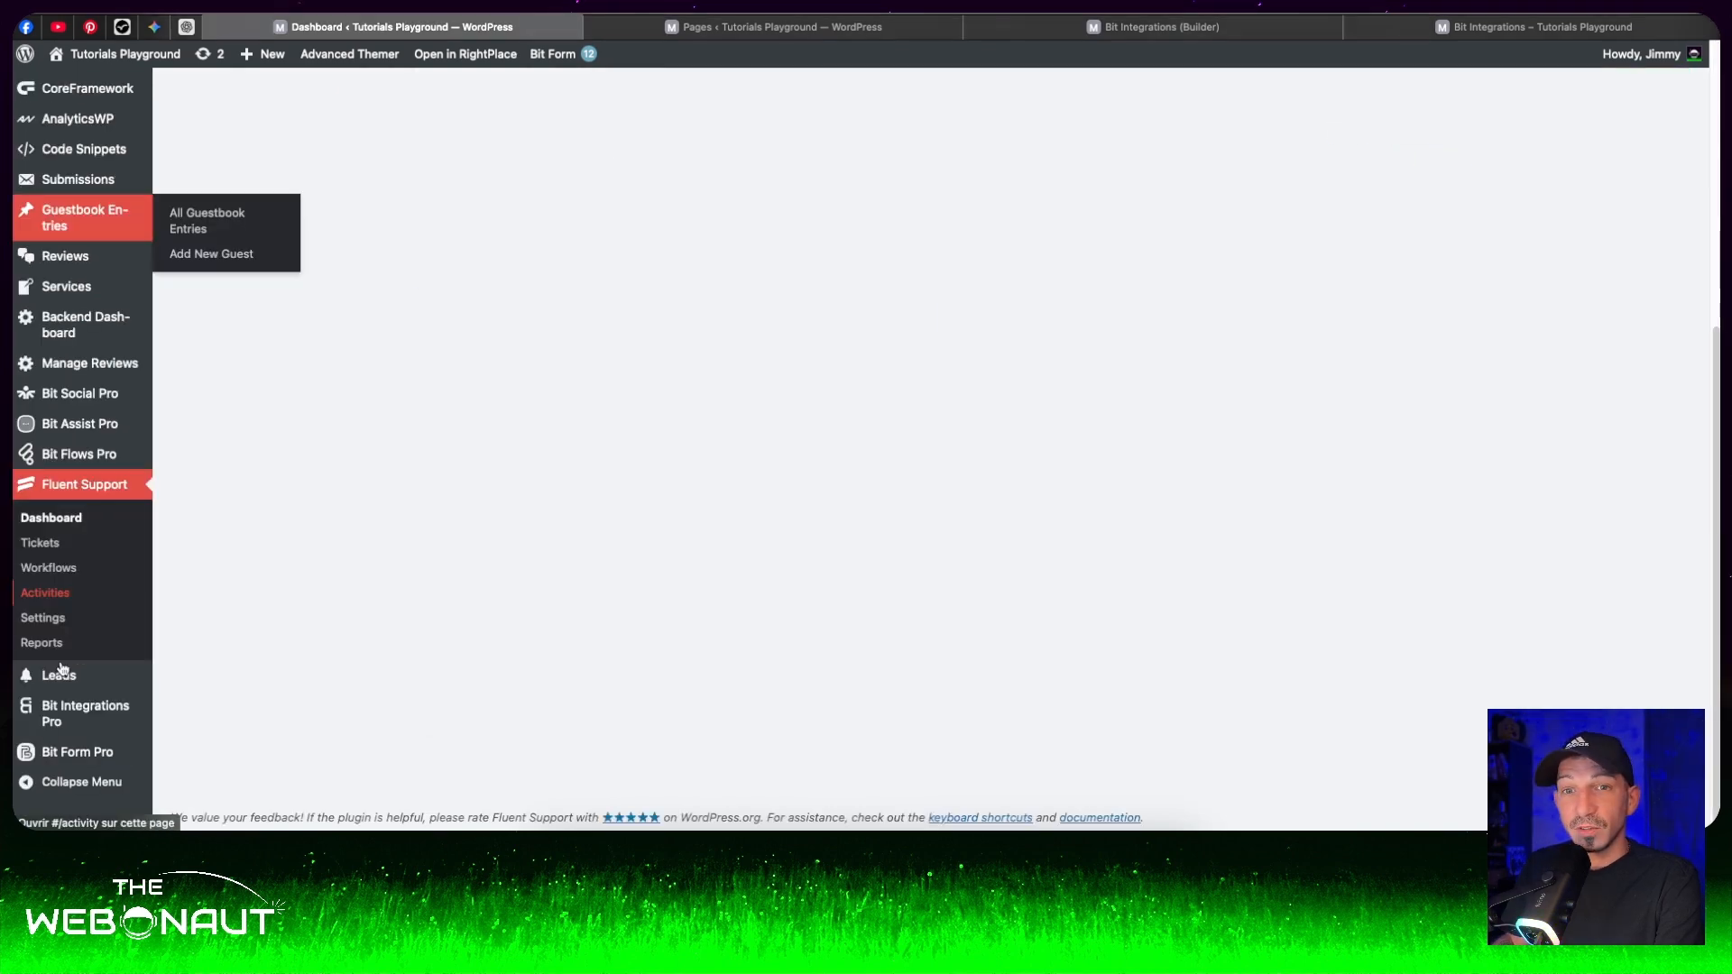
{"action": "left_click", "coordinate": [41, 543]}
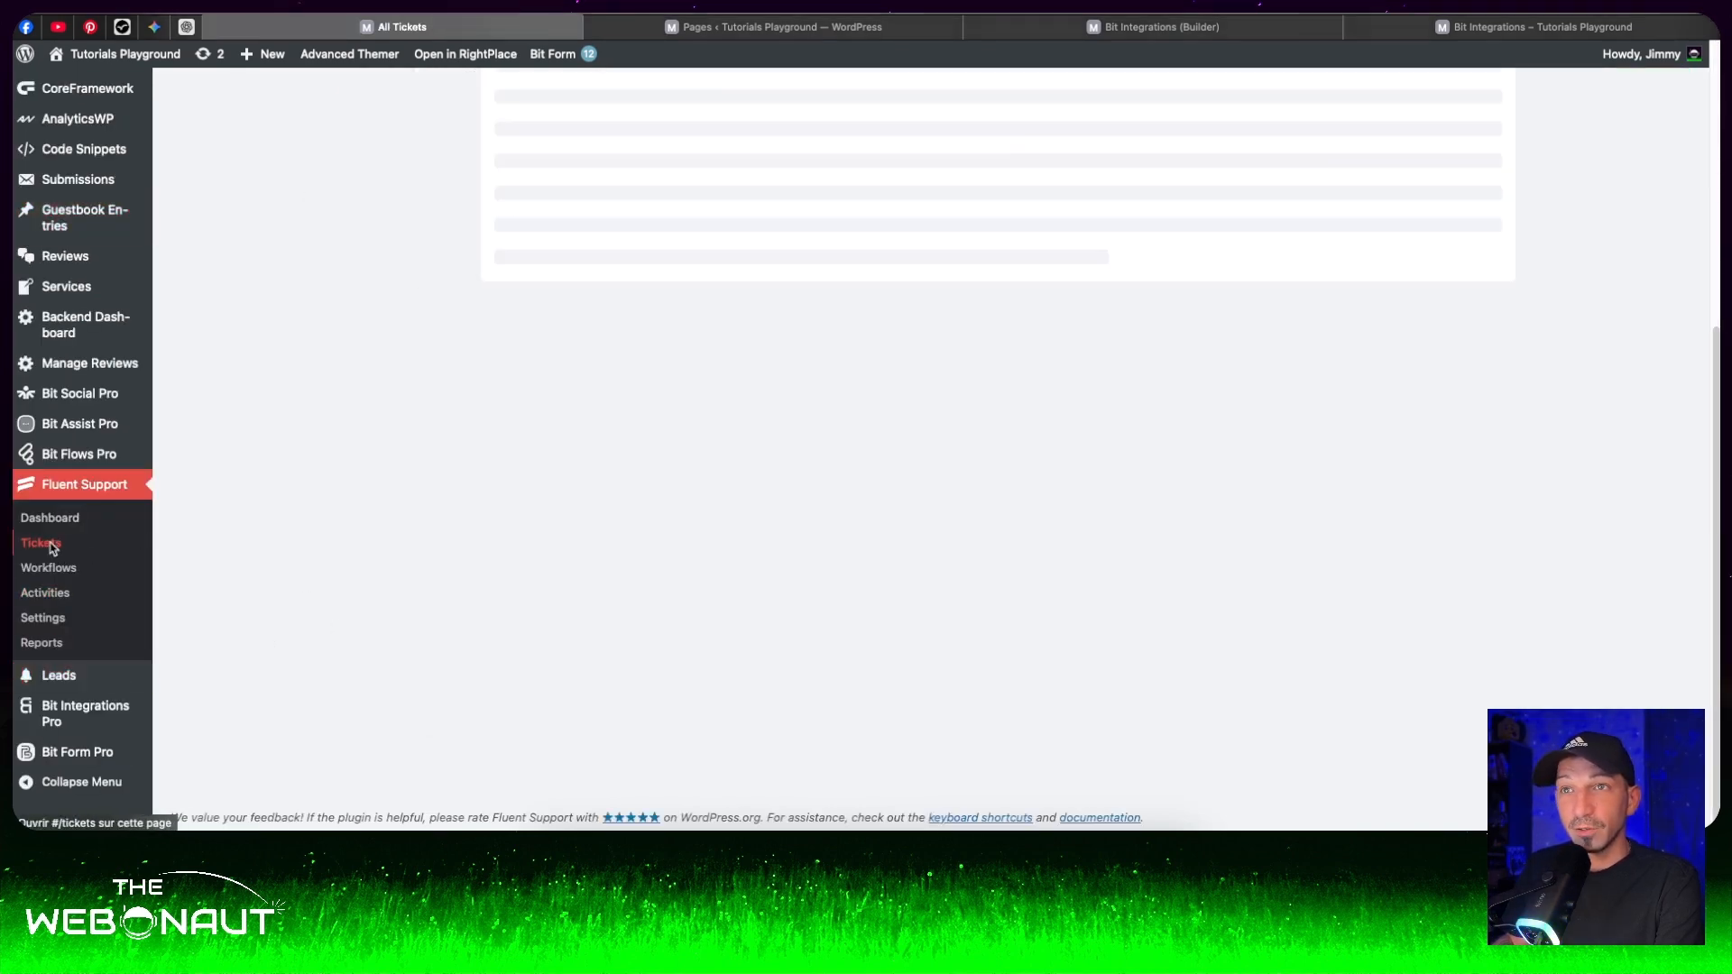
{"action": "scroll", "coordinate": [660, 421], "scroll_direction": "up", "scroll_amount": 5}
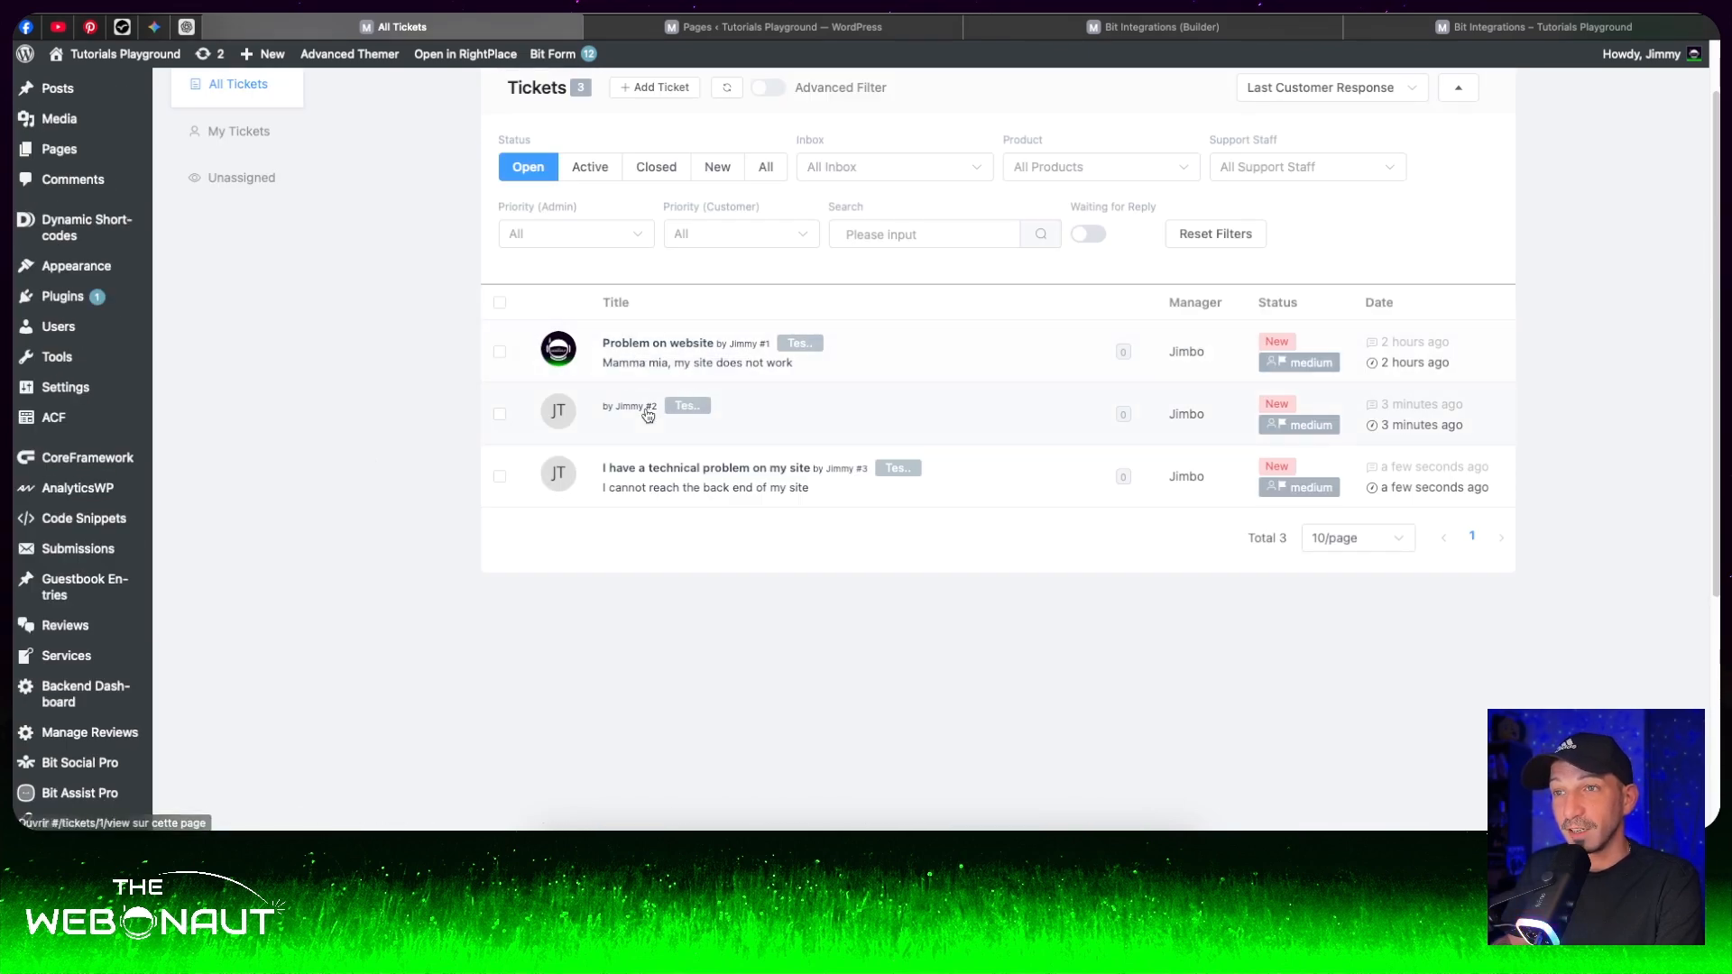
{"action": "left_click", "coordinate": [697, 481]}
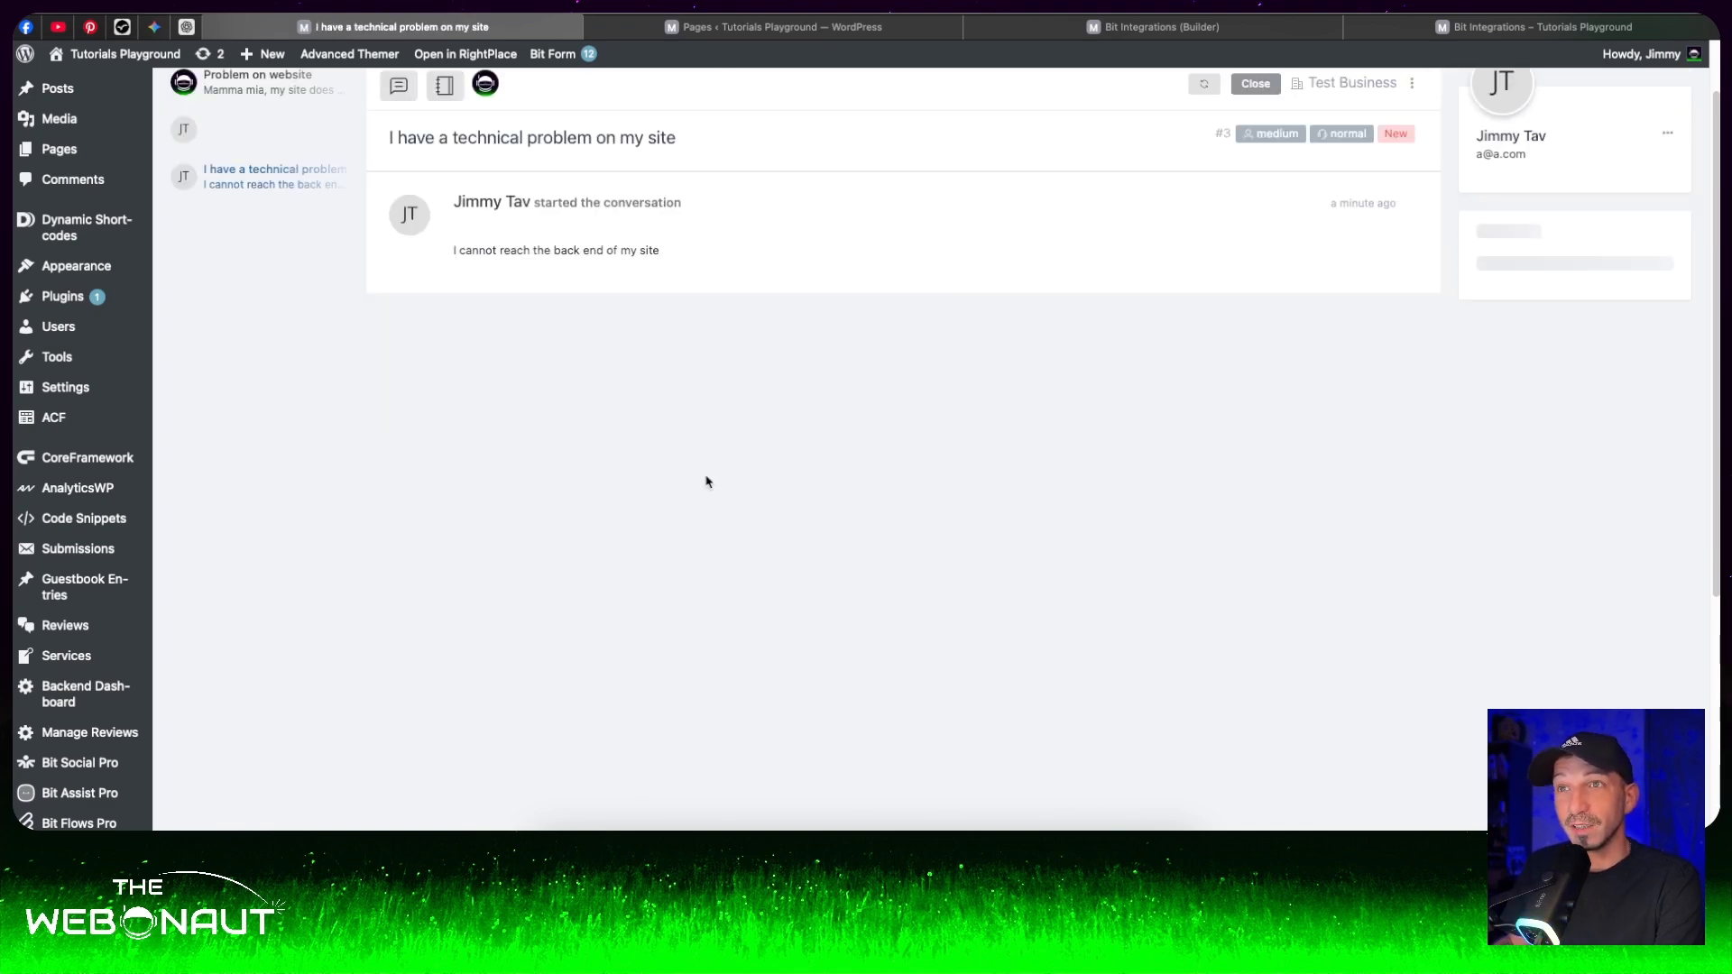